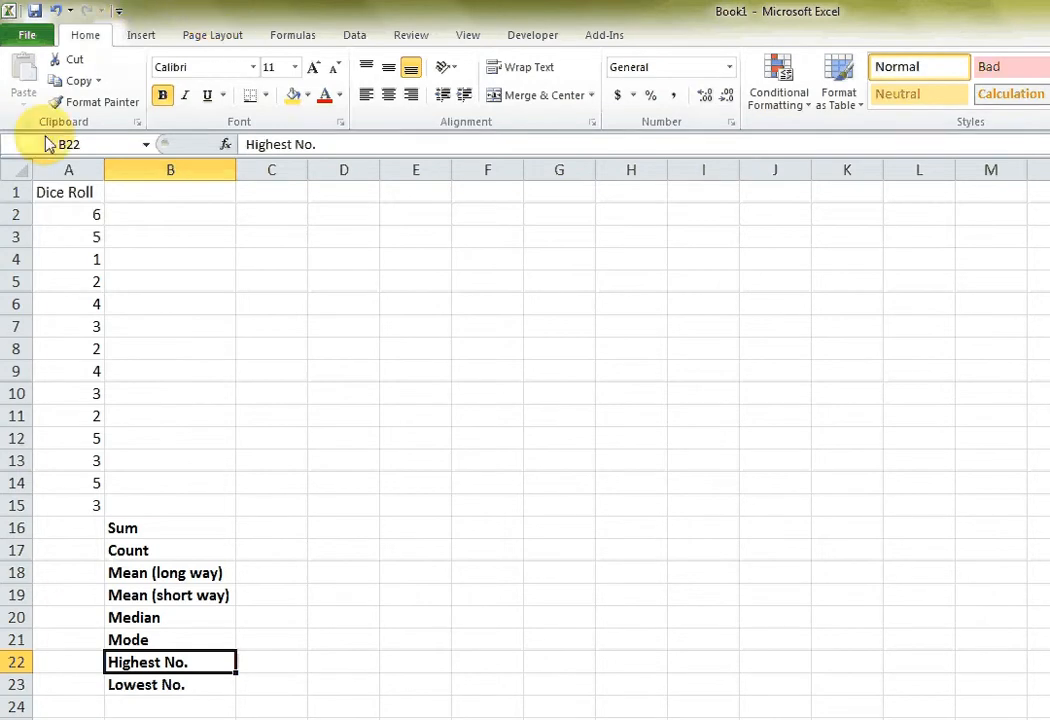
# Make the header row containing Dice Roll bold.
pyautogui.click(13, 192)
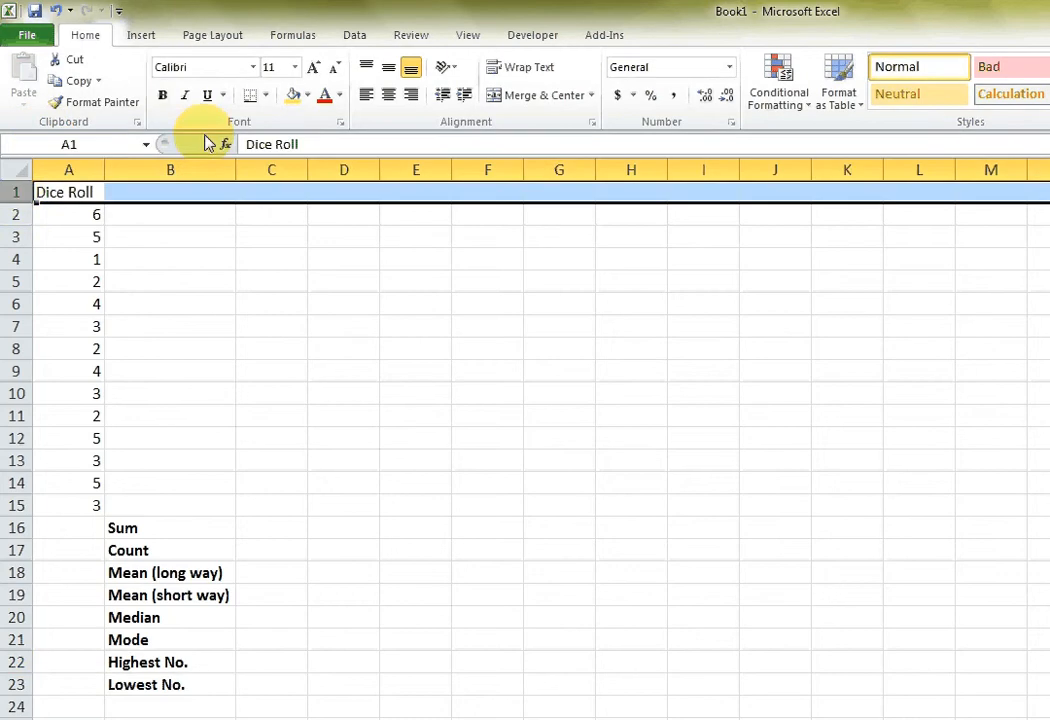
pyautogui.click(170, 98)
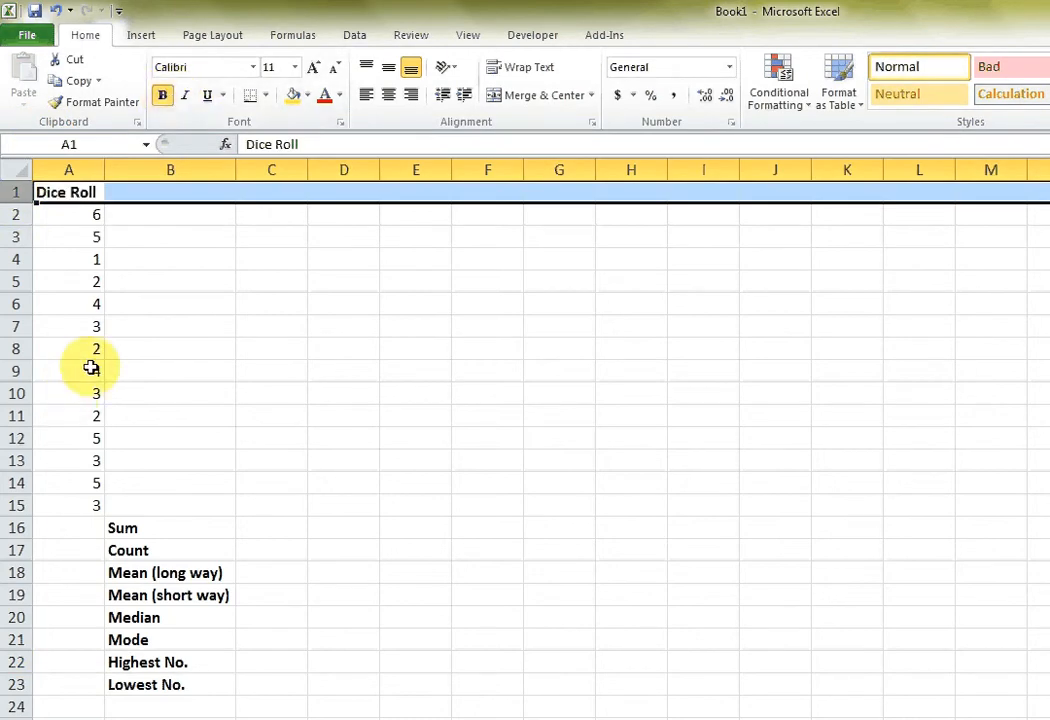
pyautogui.click(96, 282)
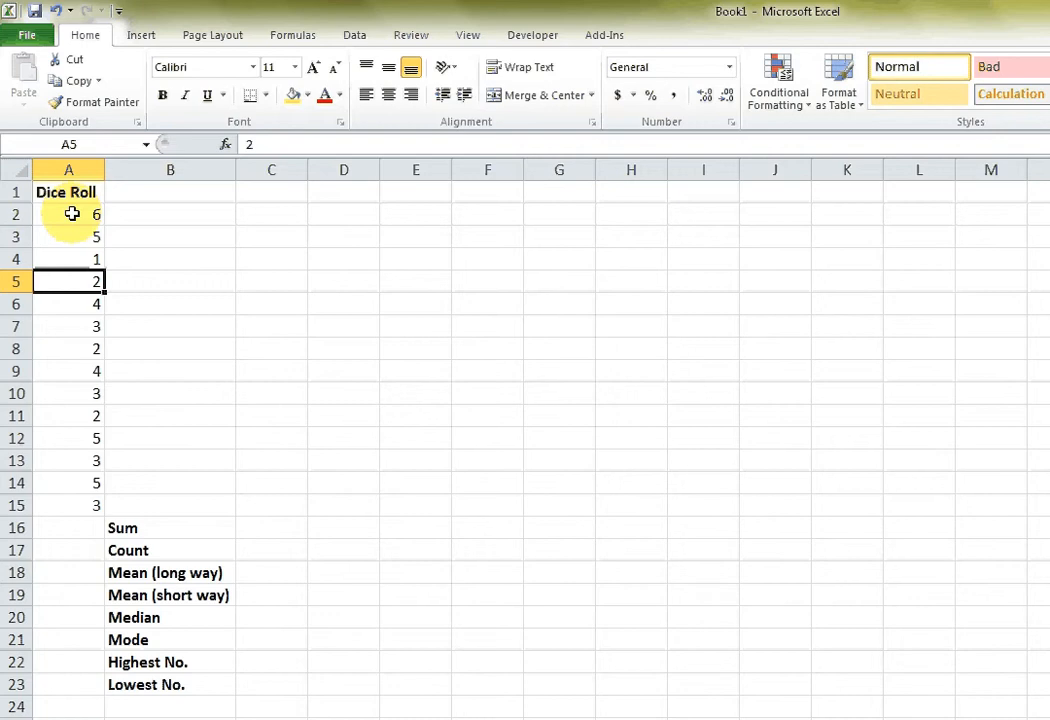
pyautogui.moveTo(72, 213); pyautogui.dragTo(80, 505)
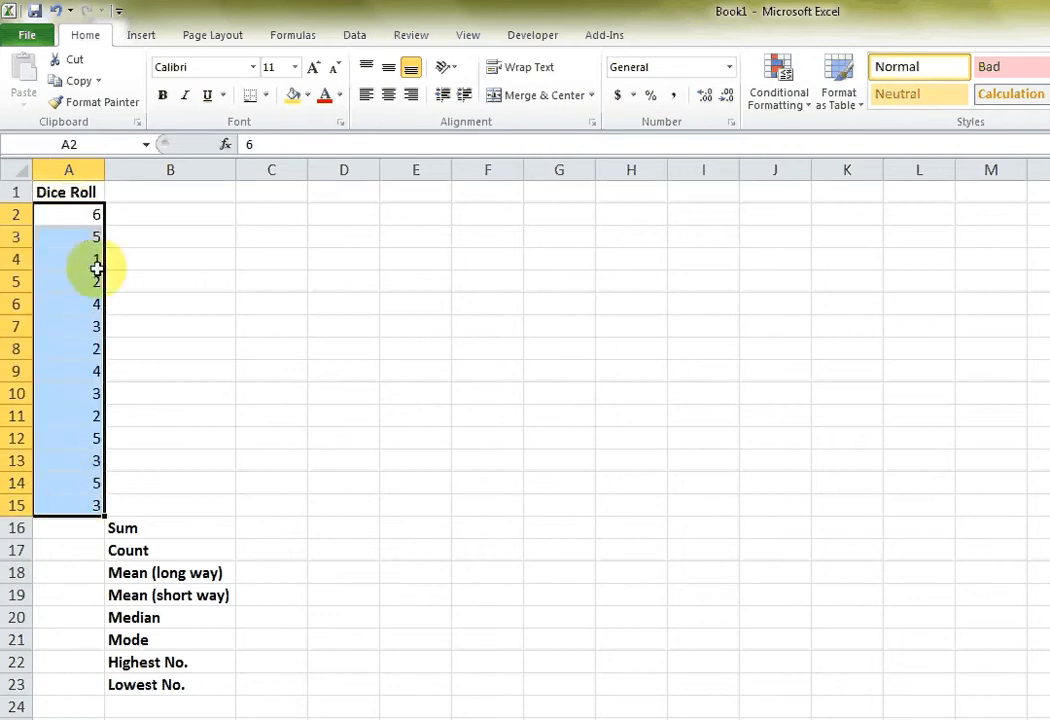
pyautogui.click(80, 213)
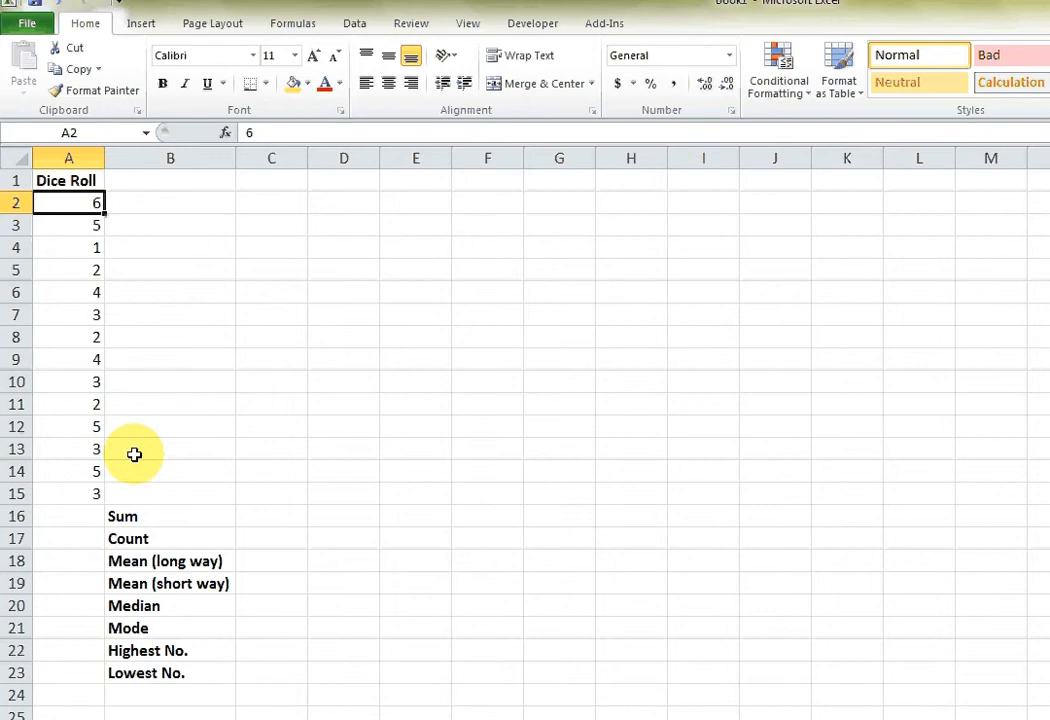
# Enter the trial formula =2+2 in C16, beside the Sum label.
pyautogui.click(268, 520)
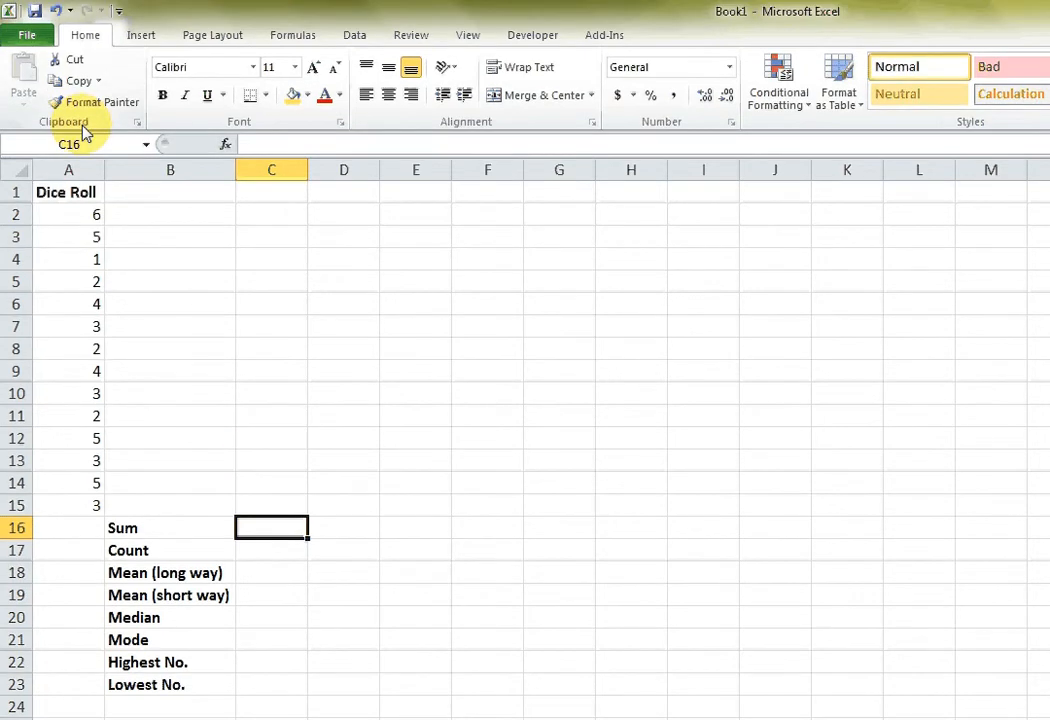
pyautogui.write('=')
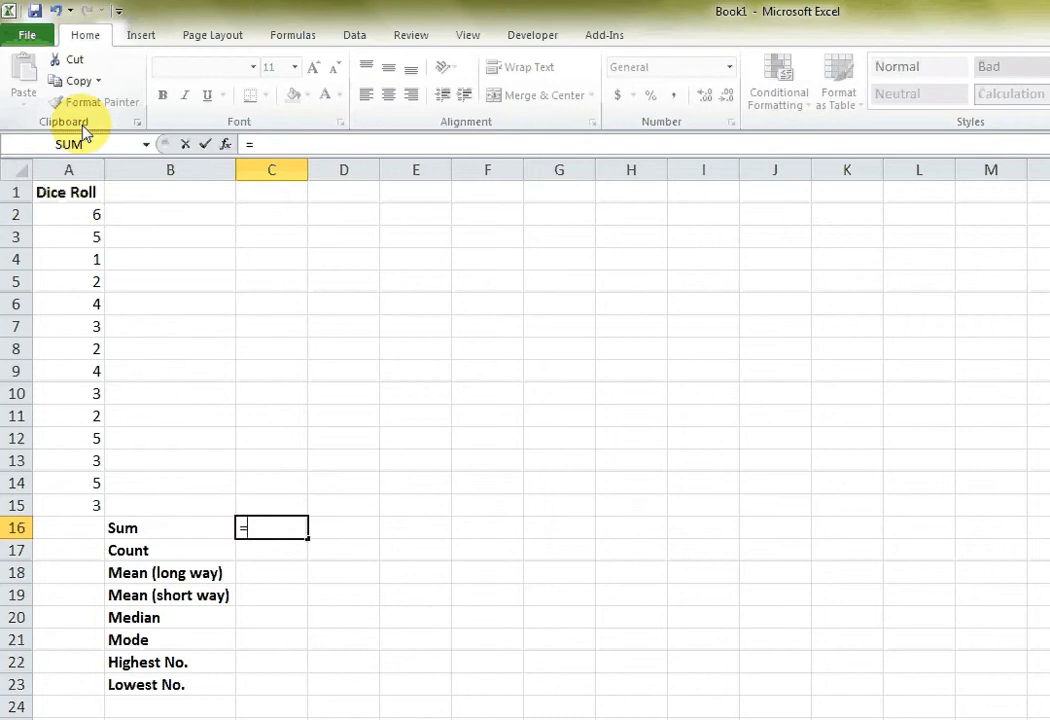
pyautogui.write('2+2')
pyautogui.press('Return')
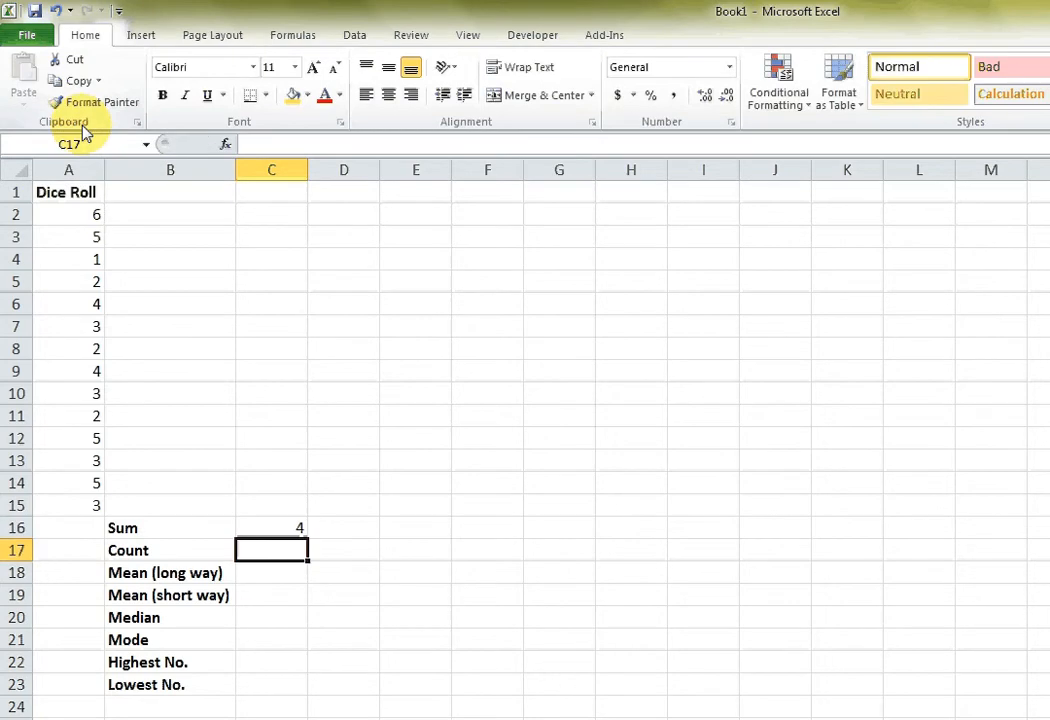
pyautogui.click(288, 529)
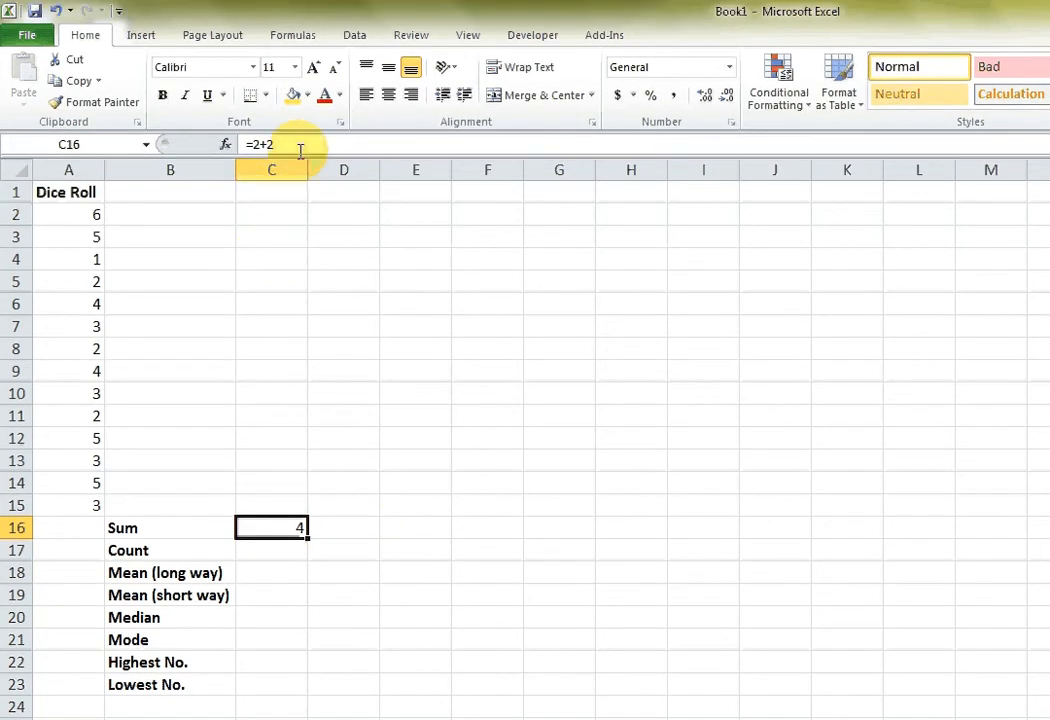
pyautogui.moveTo(301, 148); pyautogui.dragTo(248, 144)
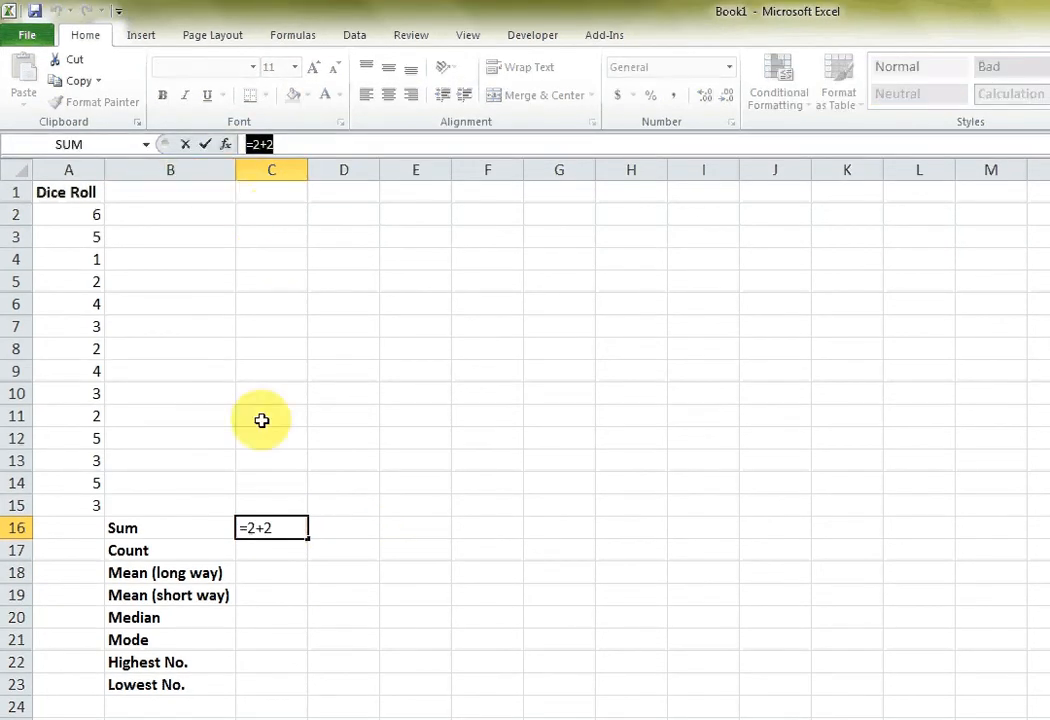
pyautogui.click(281, 505)
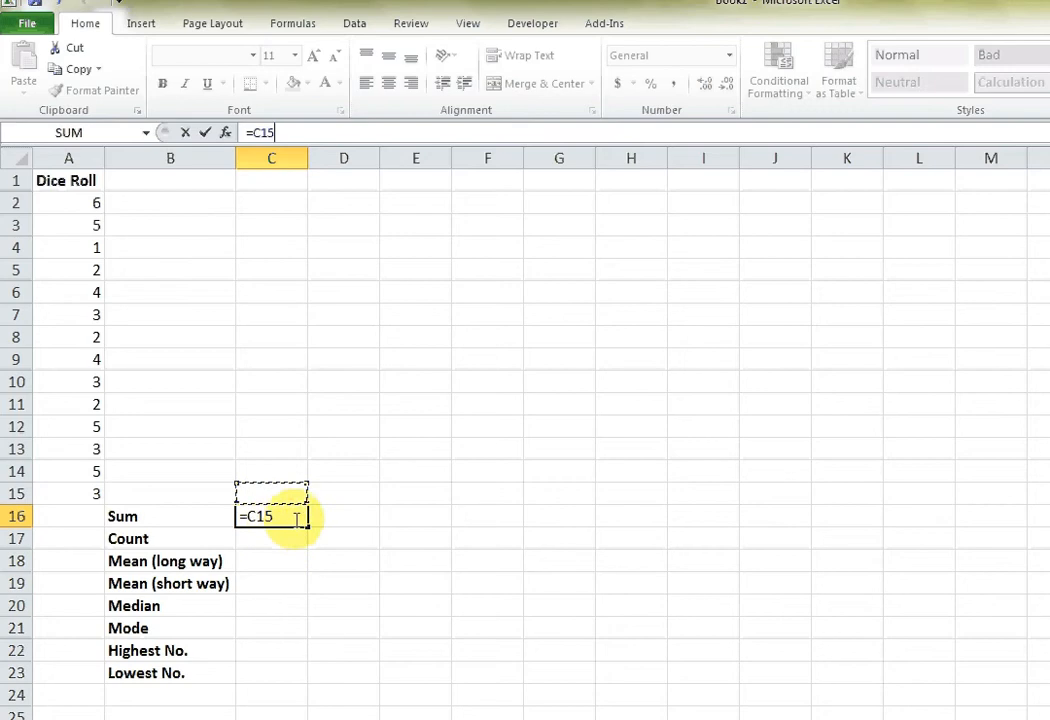
pyautogui.press('Escape')
pyautogui.click(295, 542)
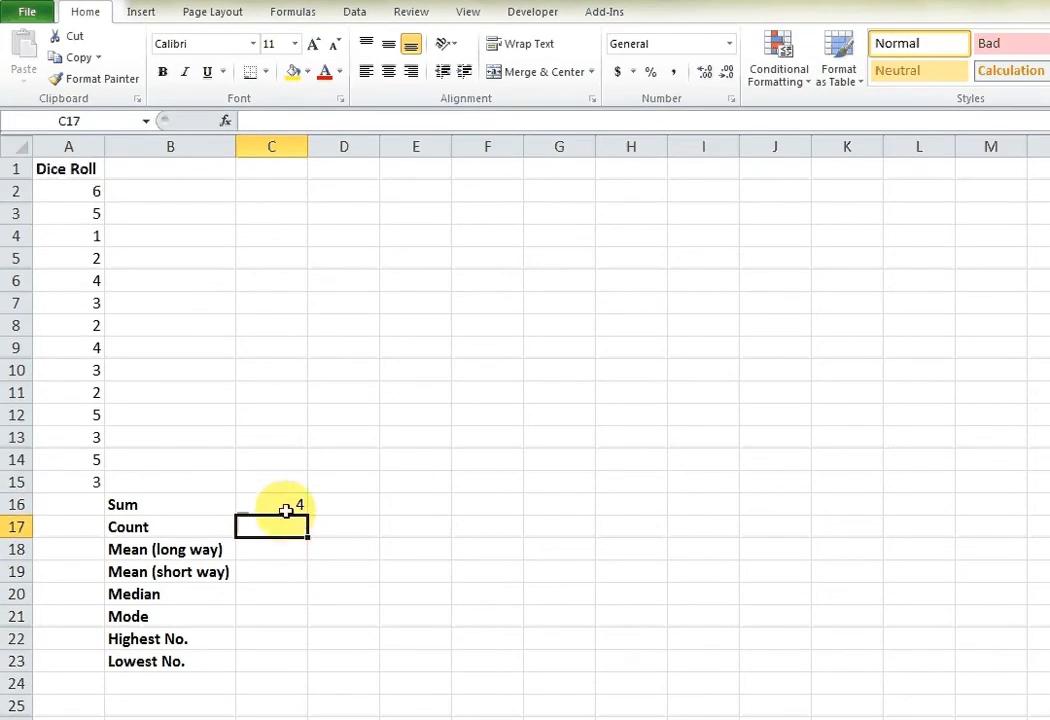
# Change the trial formula in C16 to =2*50 and clear the cell.
pyautogui.doubleClick(288, 521)
pyautogui.moveTo(277, 505); pyautogui.dragTo(257, 506)
pyautogui.click(291, 502)
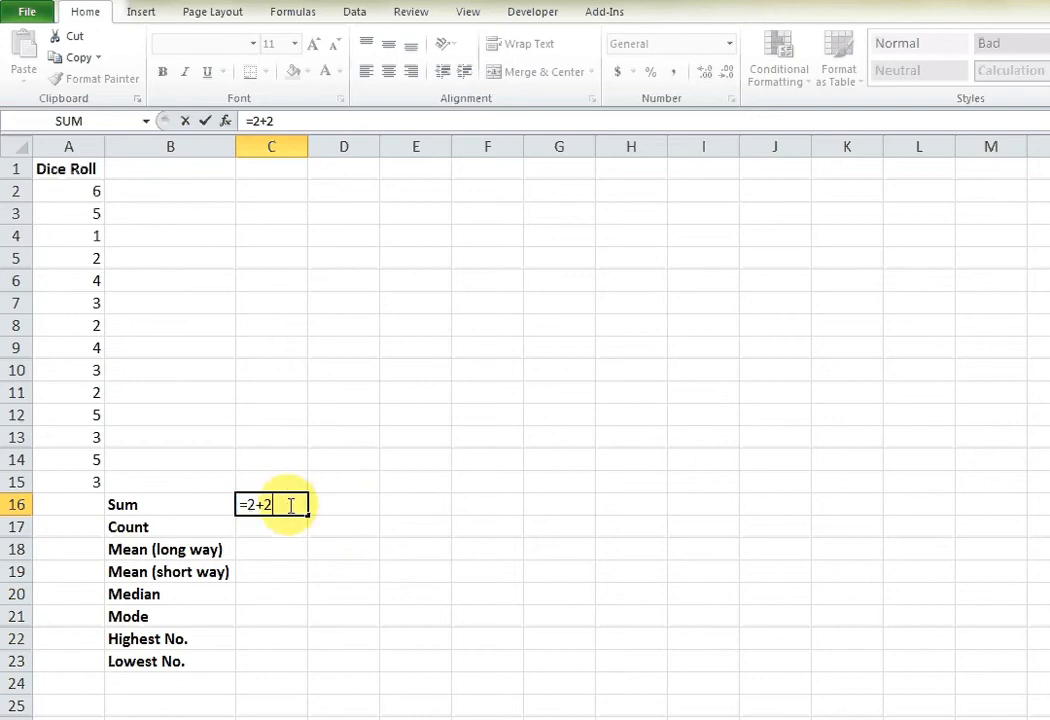
pyautogui.press('BackSpace')
pyautogui.press('BackSpace')
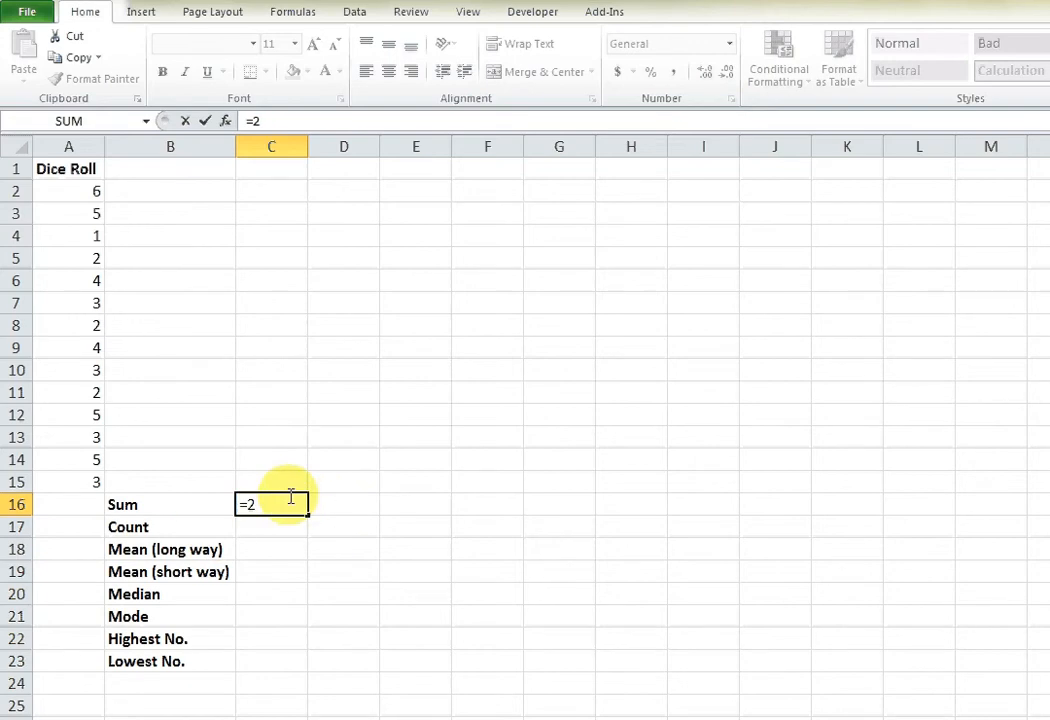
pyautogui.write('*50')
pyautogui.press('Return')
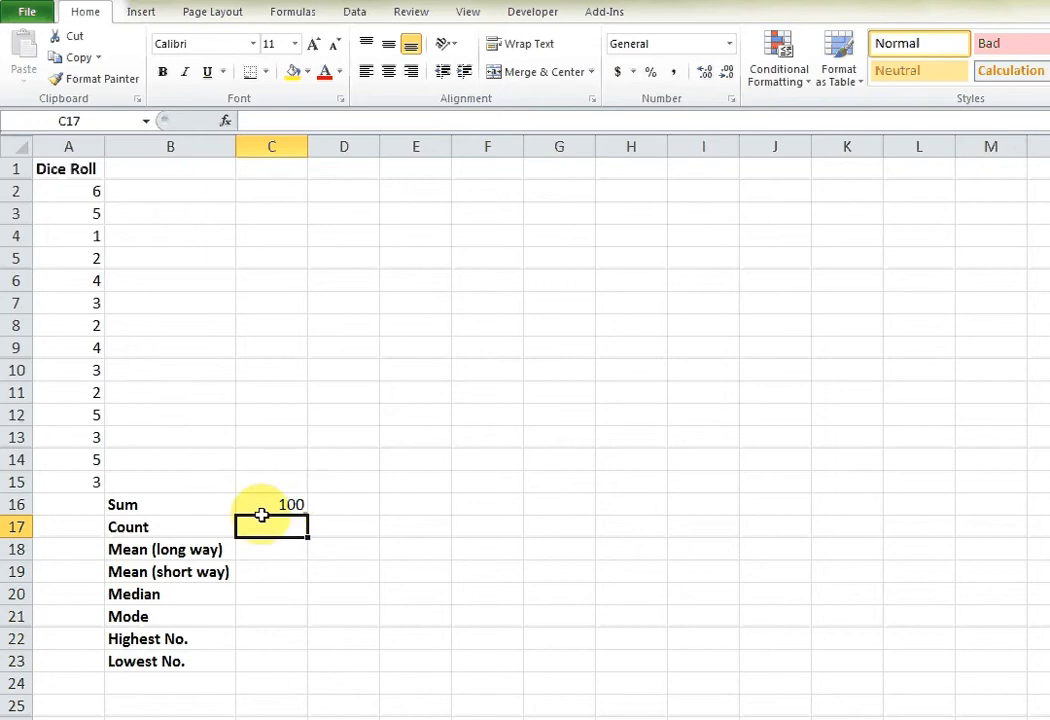
pyautogui.click(274, 503)
pyautogui.press('Delete')
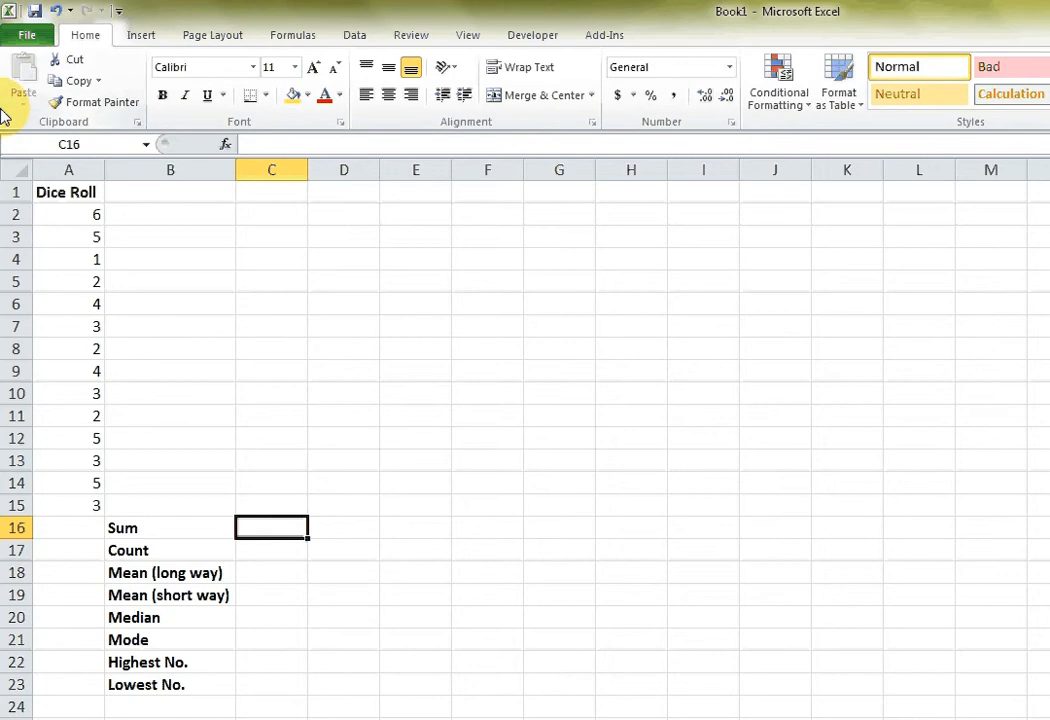
# Start a SUM formula in C16 with cell A2 as its first reference.
pyautogui.write('=')
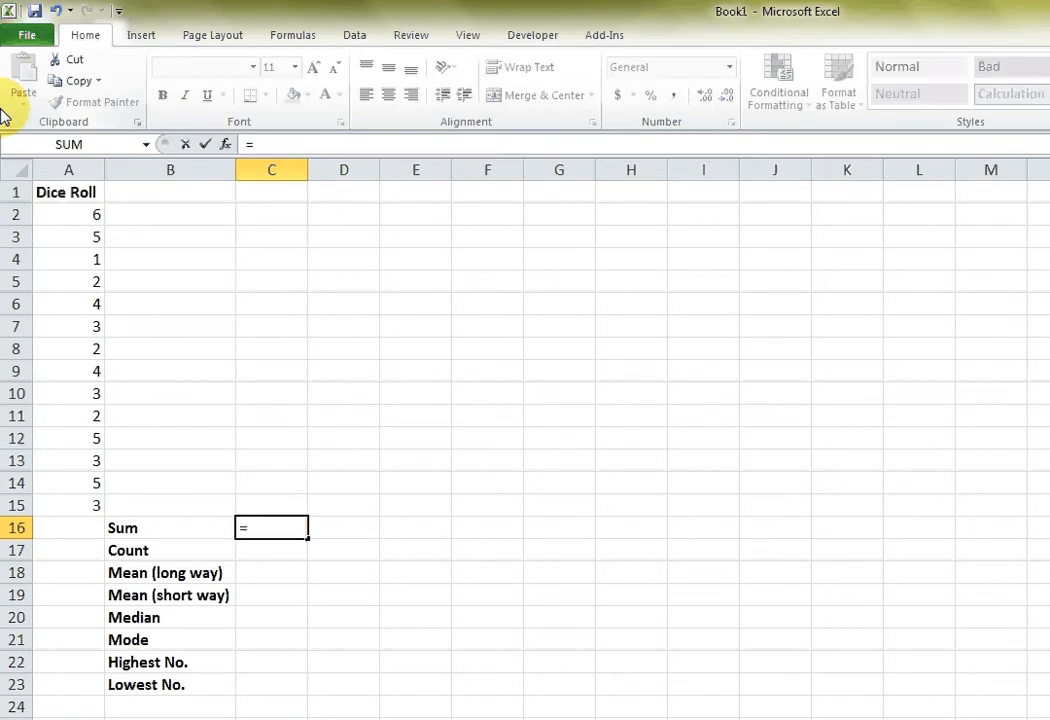
pyautogui.write('SUM')
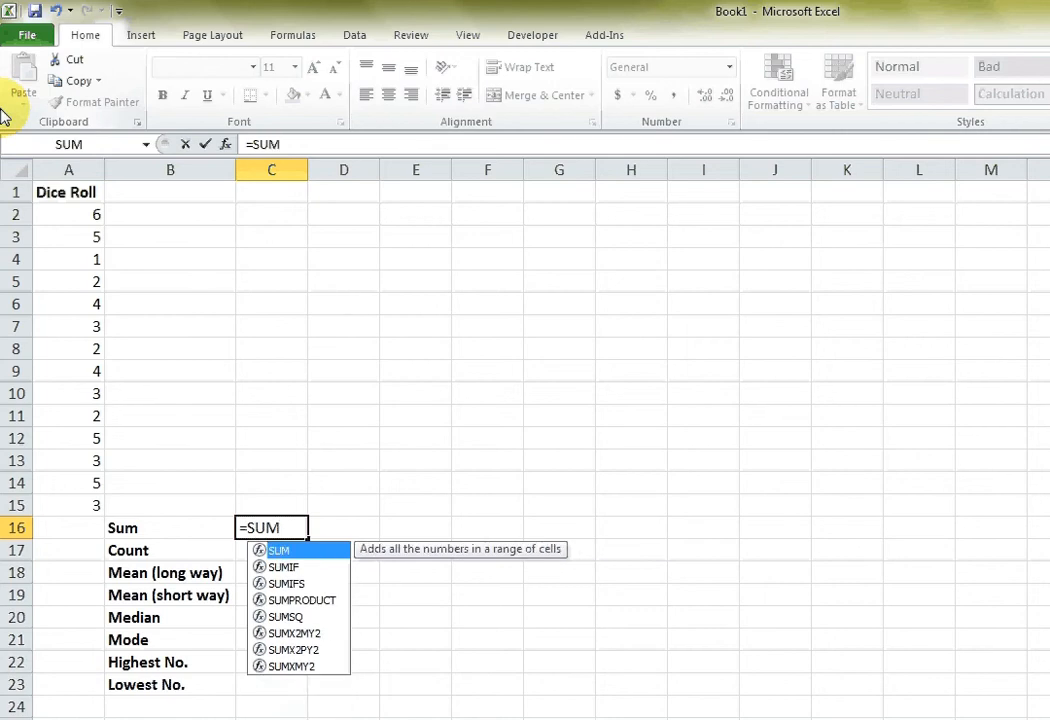
pyautogui.write('(')
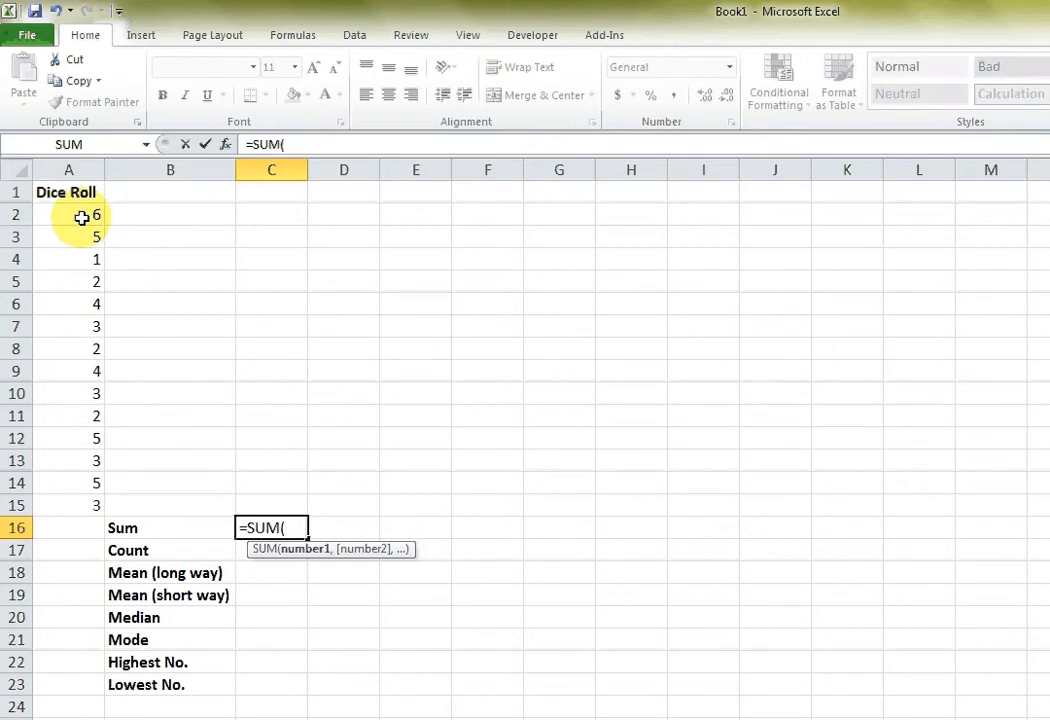
pyautogui.write('A:')
pyautogui.write('2')
pyautogui.press('BackSpace')
pyautogui.press('BackSpace')
pyautogui.press('BackSpace')
pyautogui.click(80, 216)
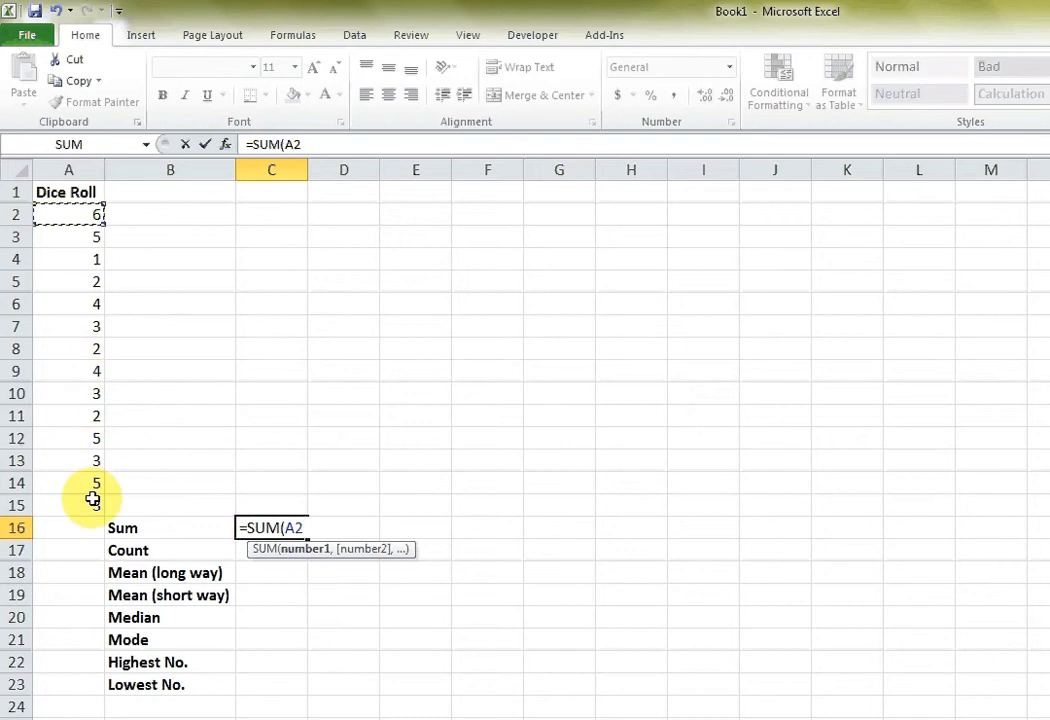
# Try adding cell A3 to the SUM formula with a plus sign, and remove that addition.
pyautogui.write('+A3')
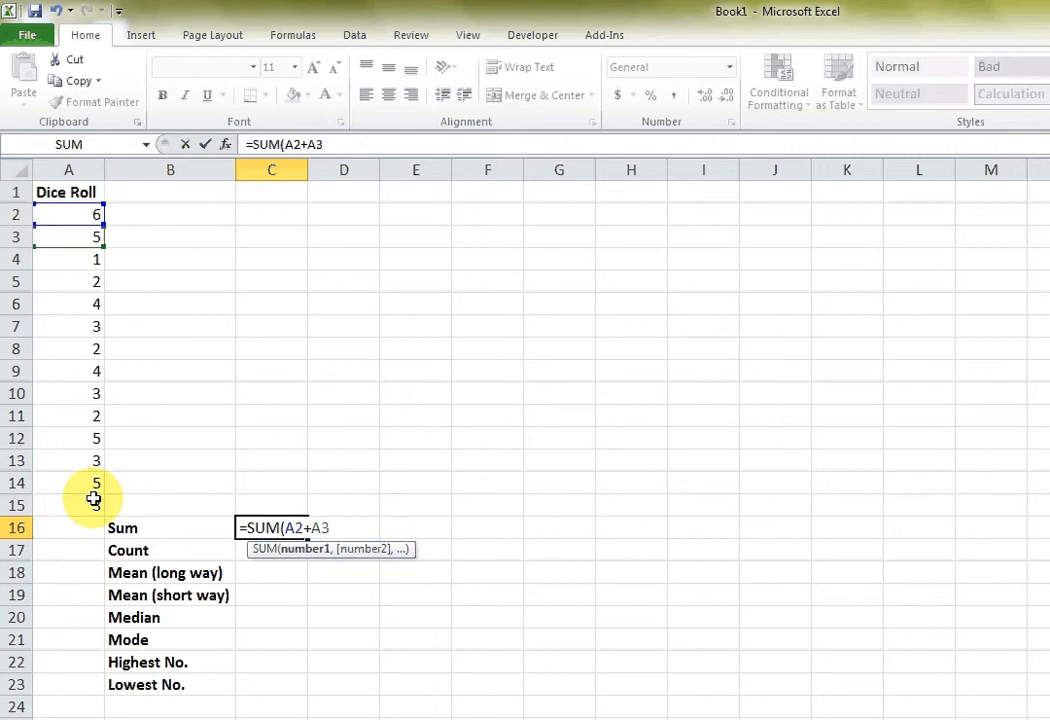
pyautogui.write('+')
pyautogui.press('BackSpace')
pyautogui.press('BackSpace')
pyautogui.press('BackSpace')
pyautogui.press('BackSpace')
# Try writing the range A2:A15 directly in the SUM formula, and cut it back to A2.
pyautogui.write(':')
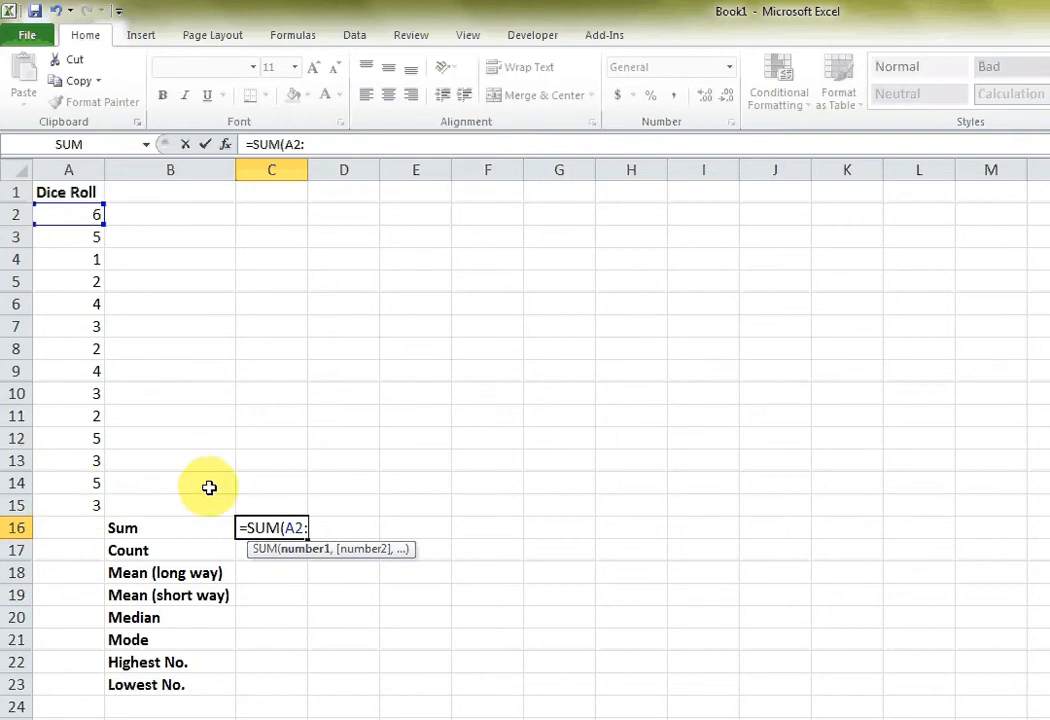
pyautogui.write('A1')
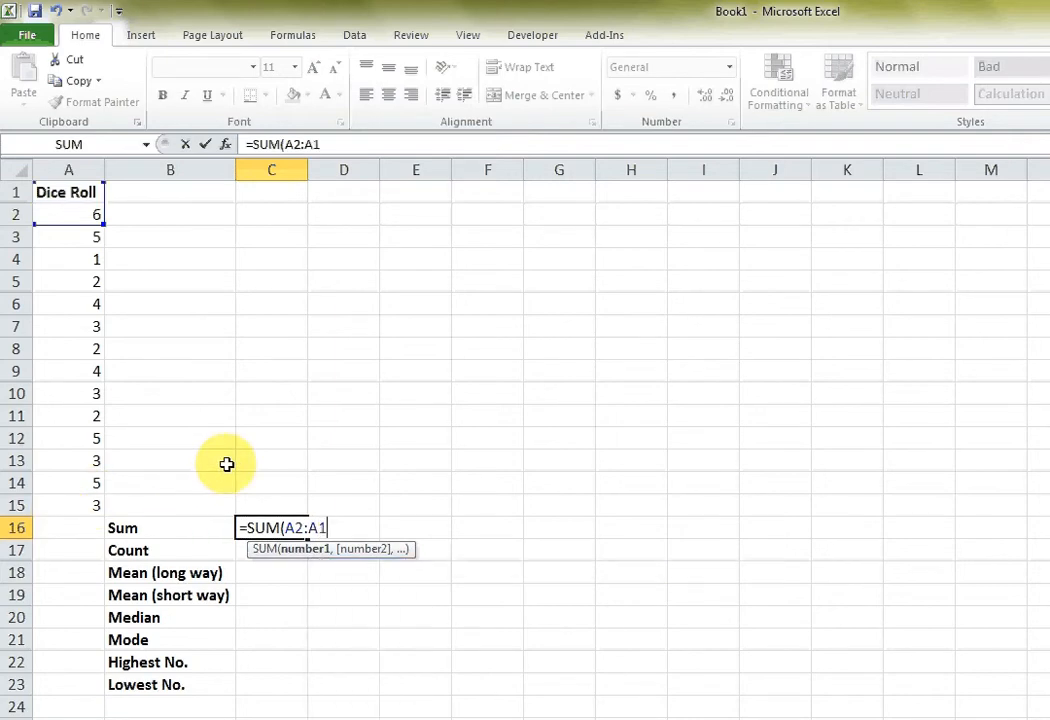
pyautogui.write('5')
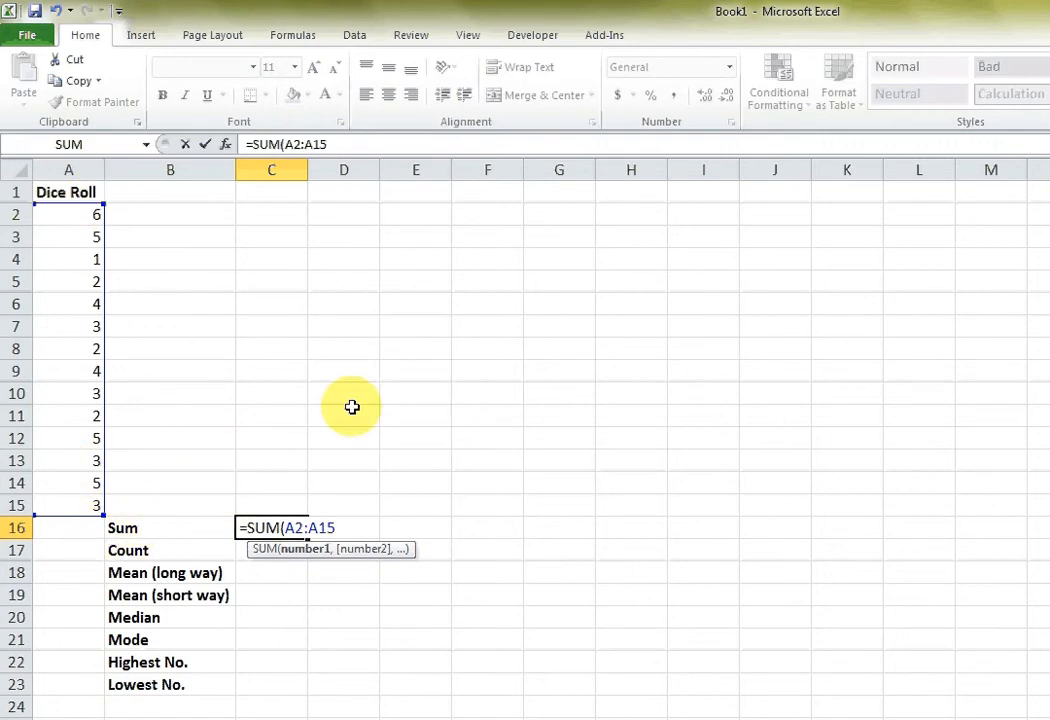
pyautogui.press('BackSpace')
pyautogui.press('BackSpace')
pyautogui.press('BackSpace')
pyautogui.press('BackSpace')
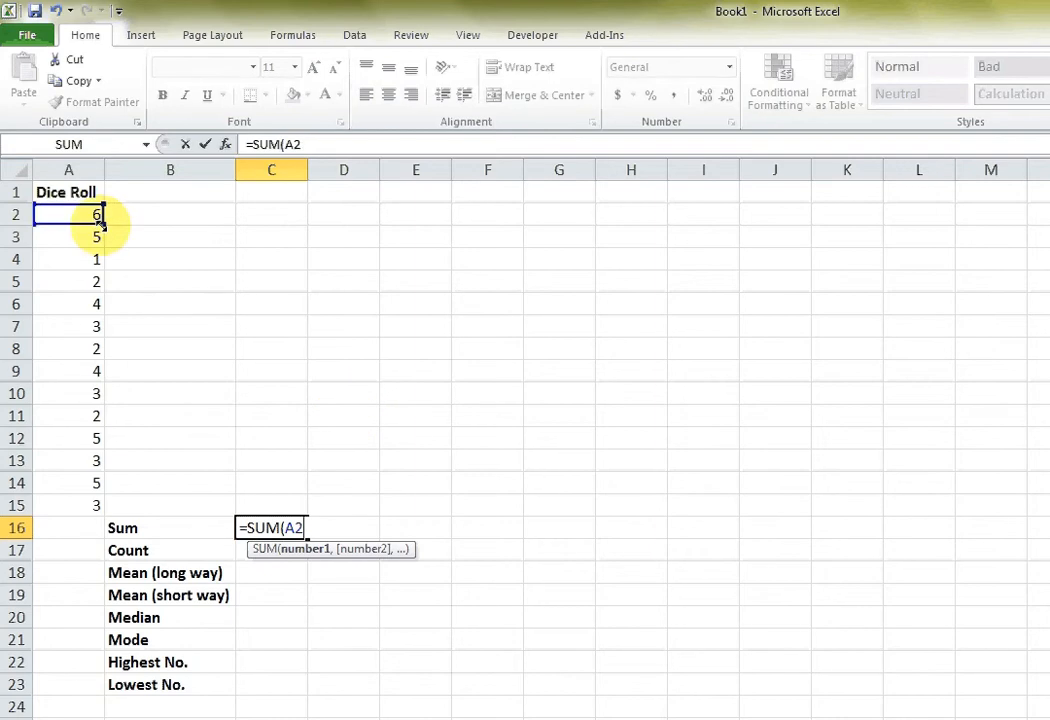
# Extend the SUM reference to the dice rolls in A2:A15 and complete the formula as =SUM(A2:A15).
pyautogui.moveTo(101, 224); pyautogui.dragTo(77, 516)
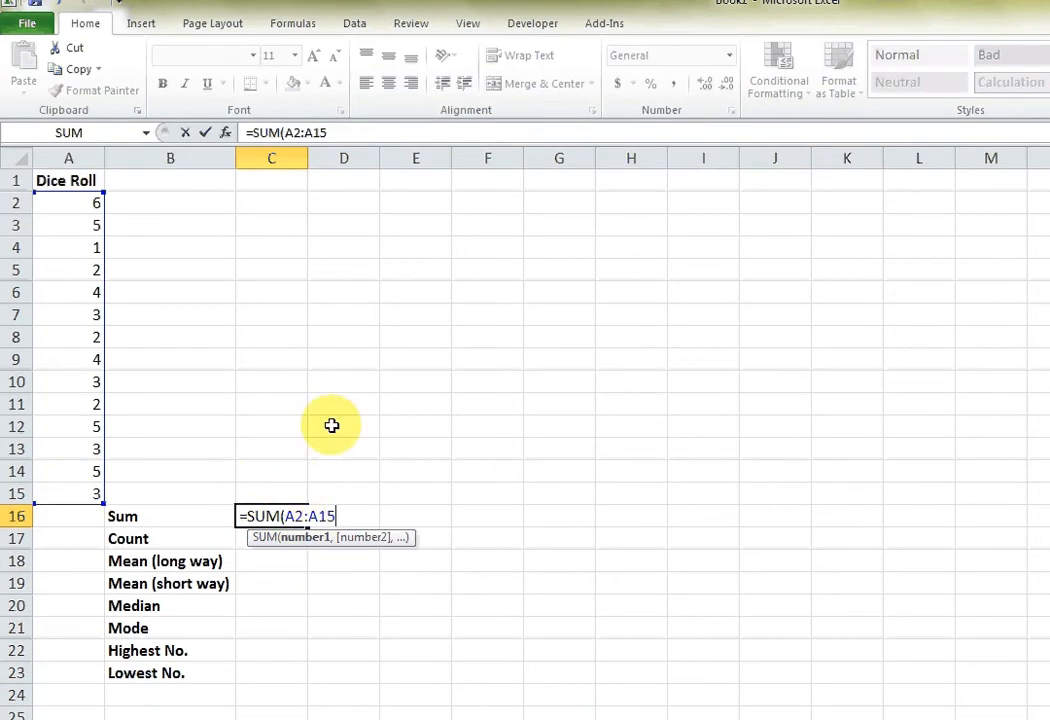
pyautogui.write(')')
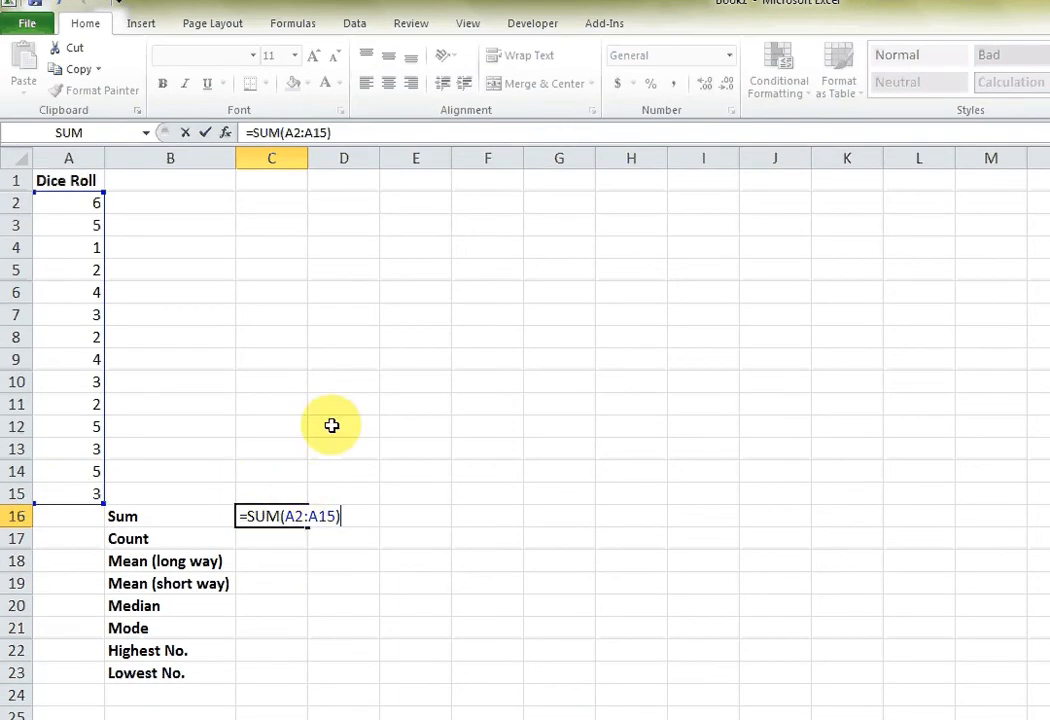
pyautogui.press('Return')
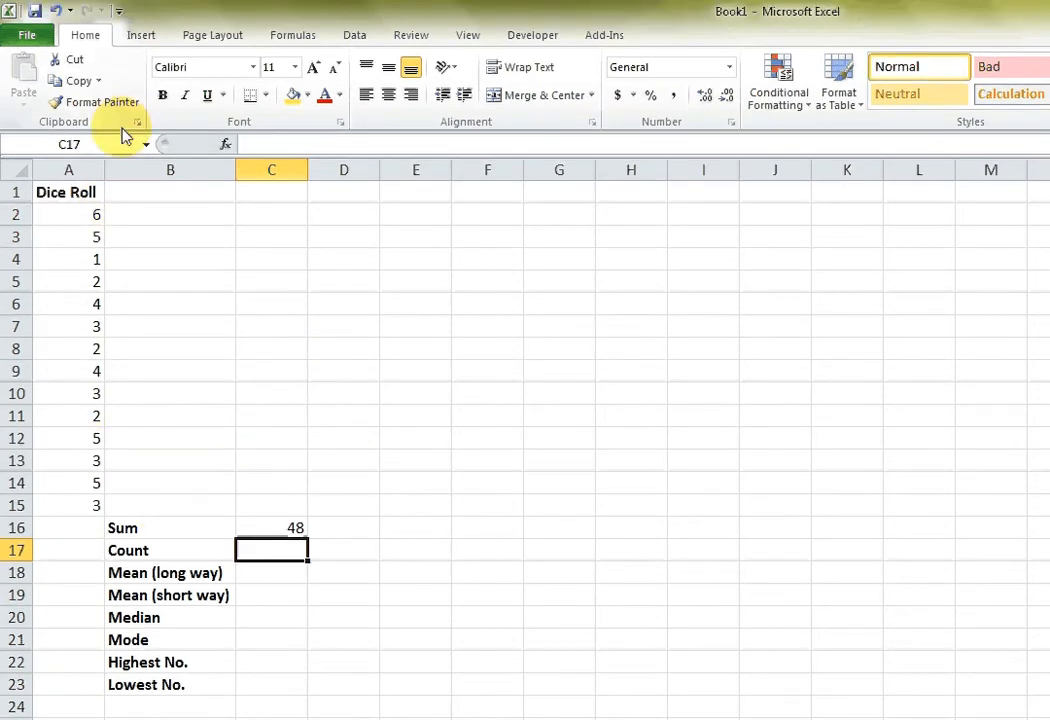
pyautogui.click(90, 215)
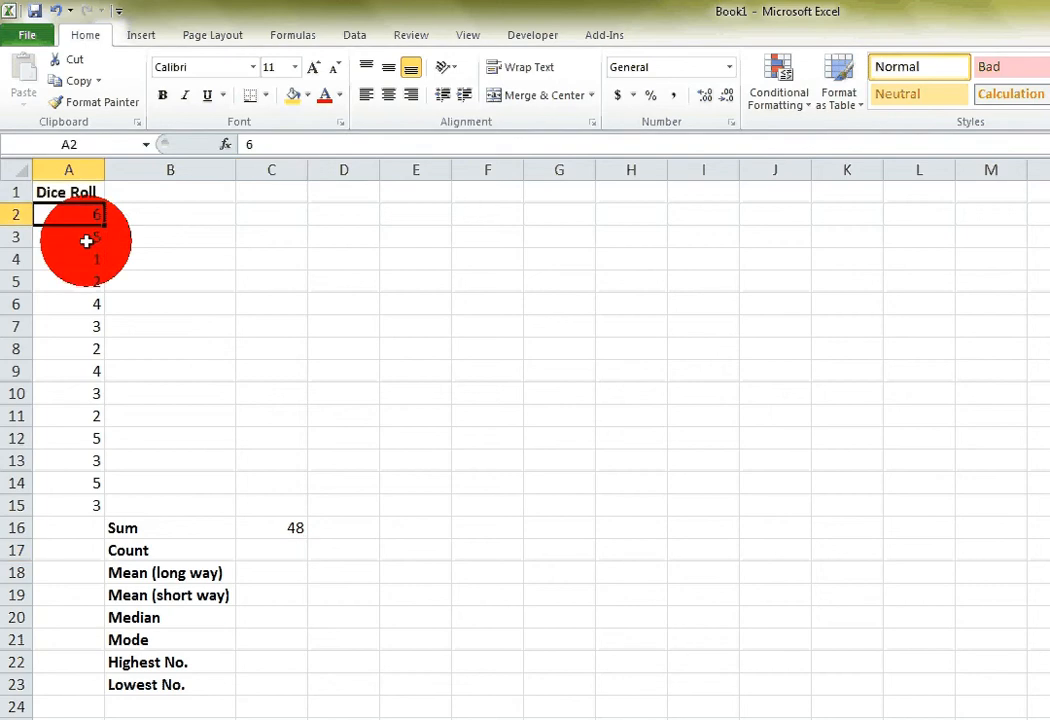
pyautogui.click(89, 280)
pyautogui.click(92, 216)
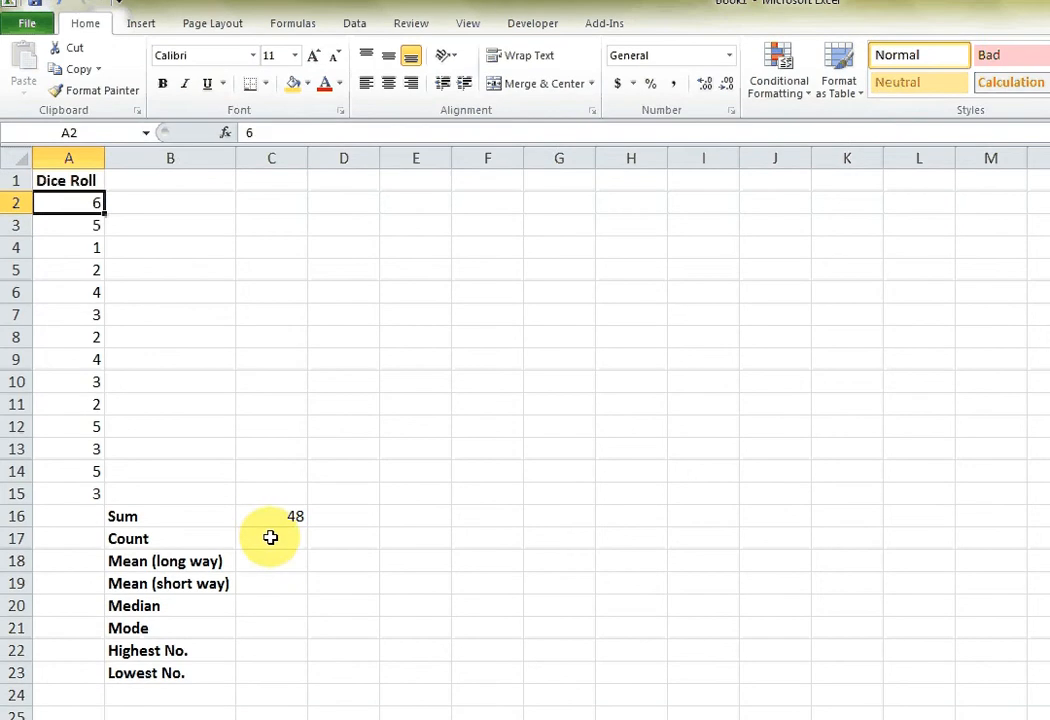
# Count the dice rolls in C17 with the formula =COUNT(A2:A15).
pyautogui.click(272, 549)
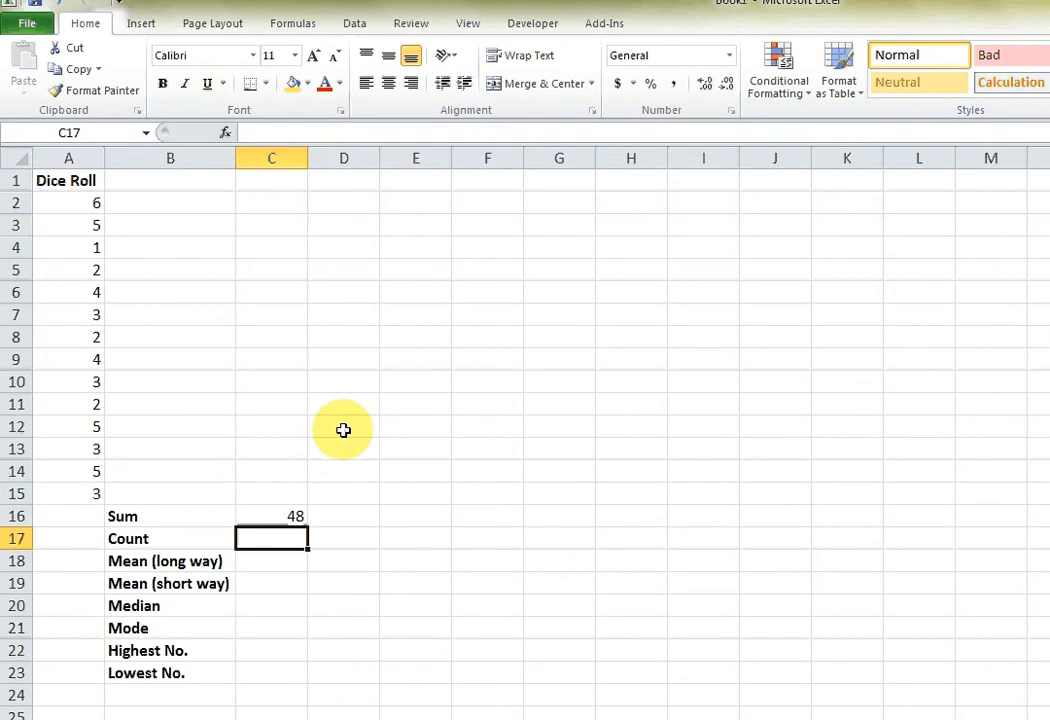
pyautogui.write('=COU')
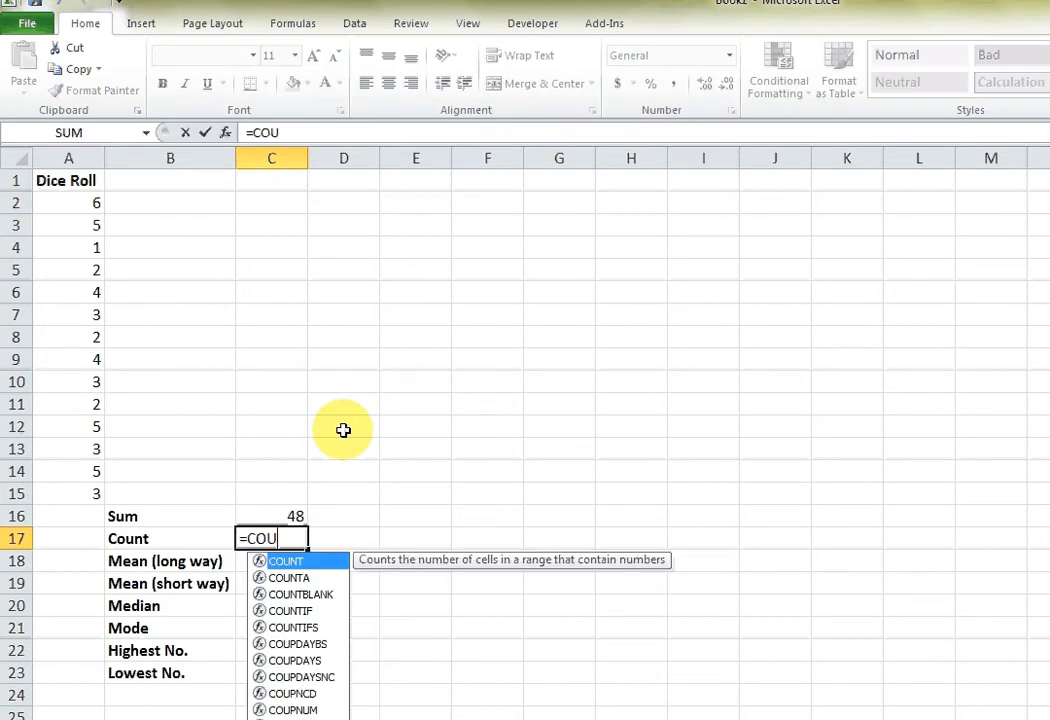
pyautogui.write('NT(')
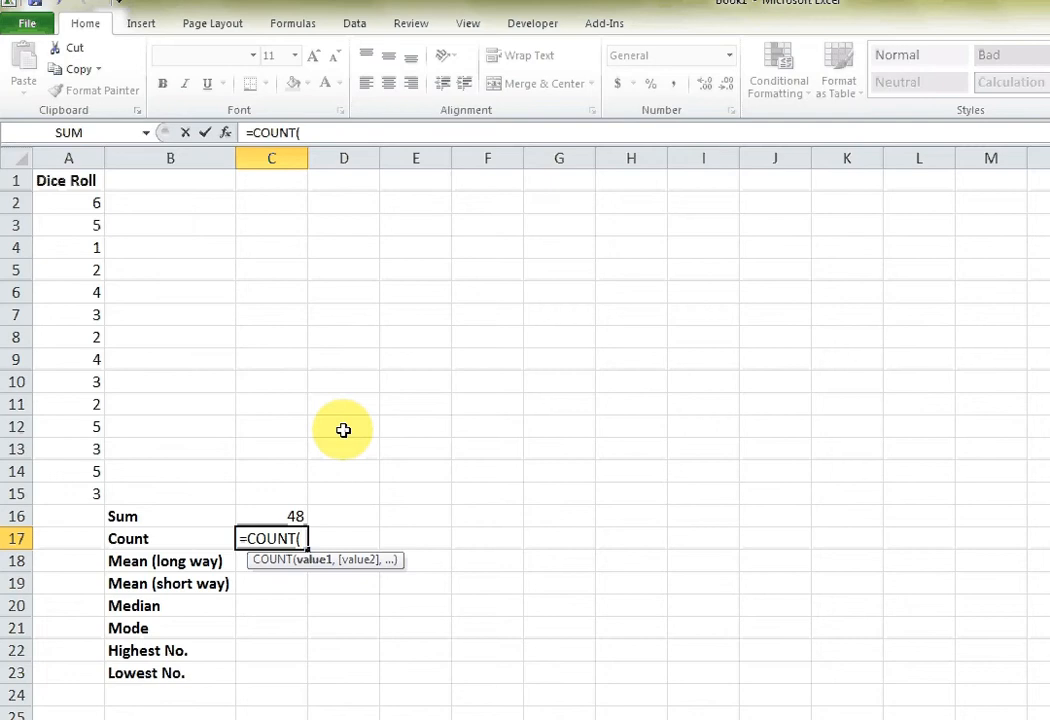
pyautogui.click(91, 204)
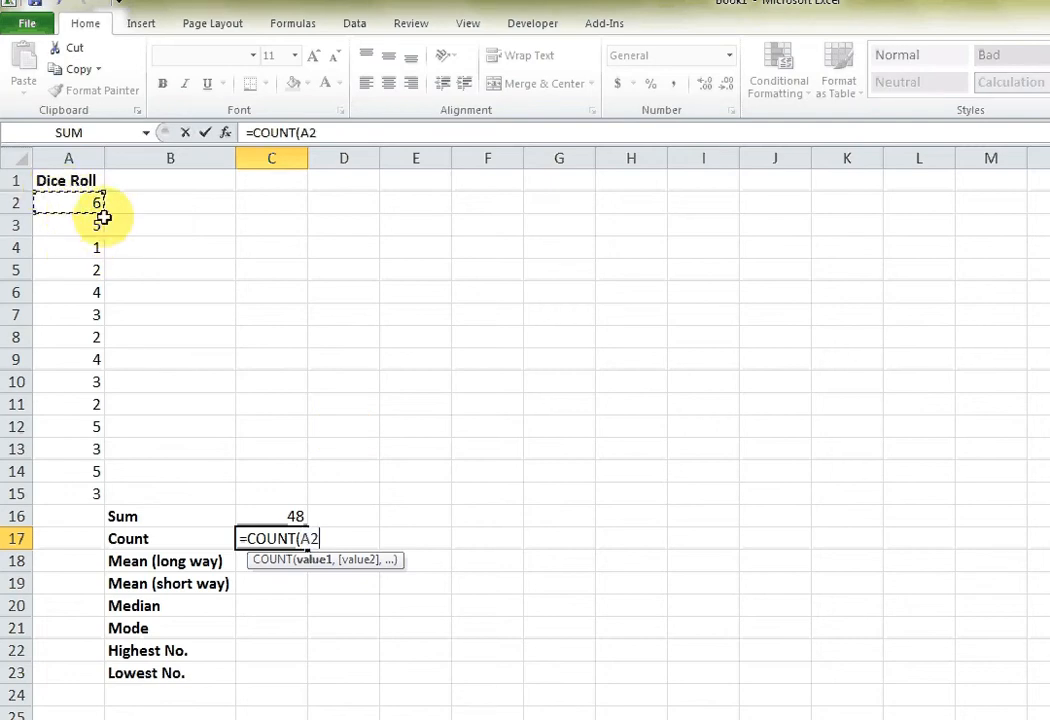
pyautogui.moveTo(98, 216); pyautogui.dragTo(96, 494)
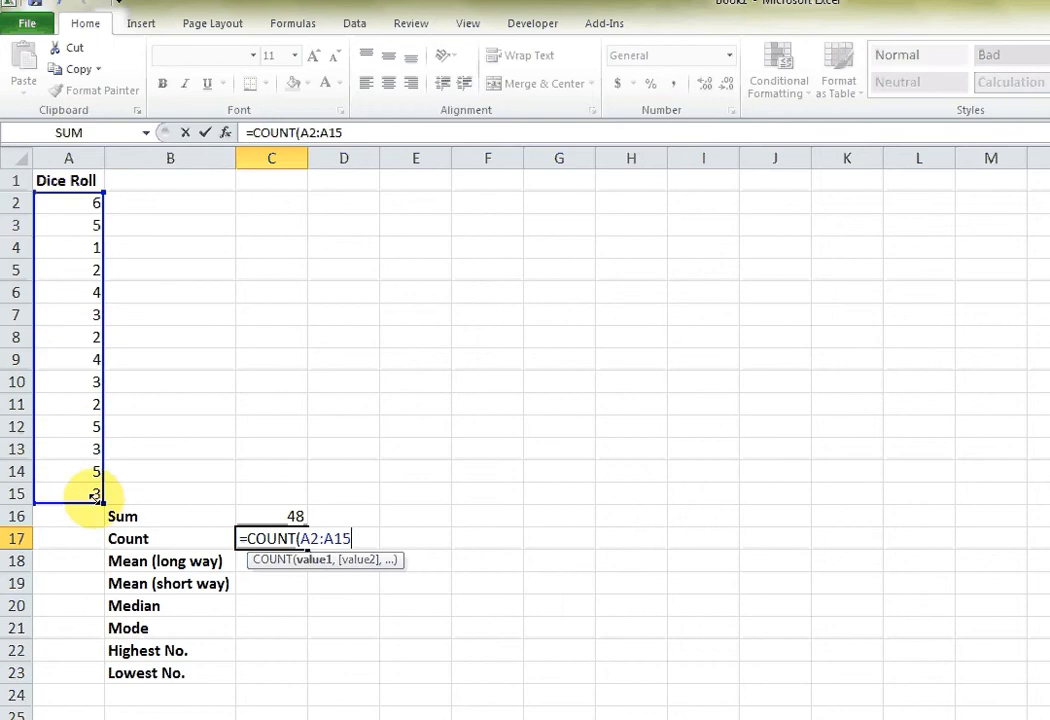
pyautogui.moveTo(103, 497); pyautogui.dragTo(104, 497)
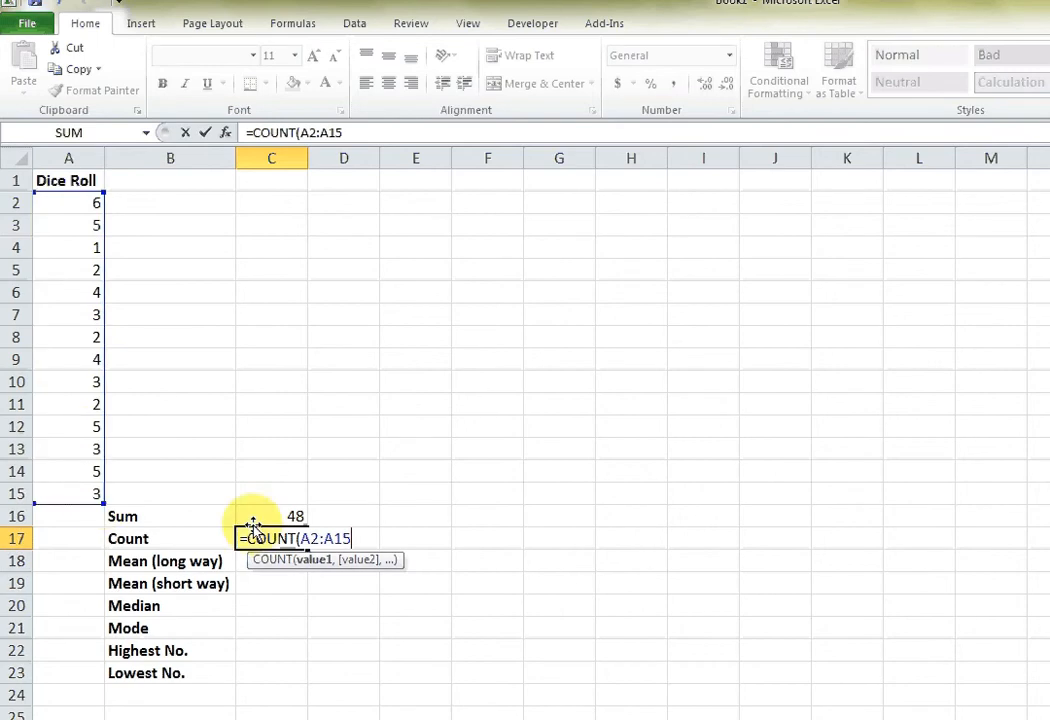
pyautogui.write(')')
pyautogui.press('Return')
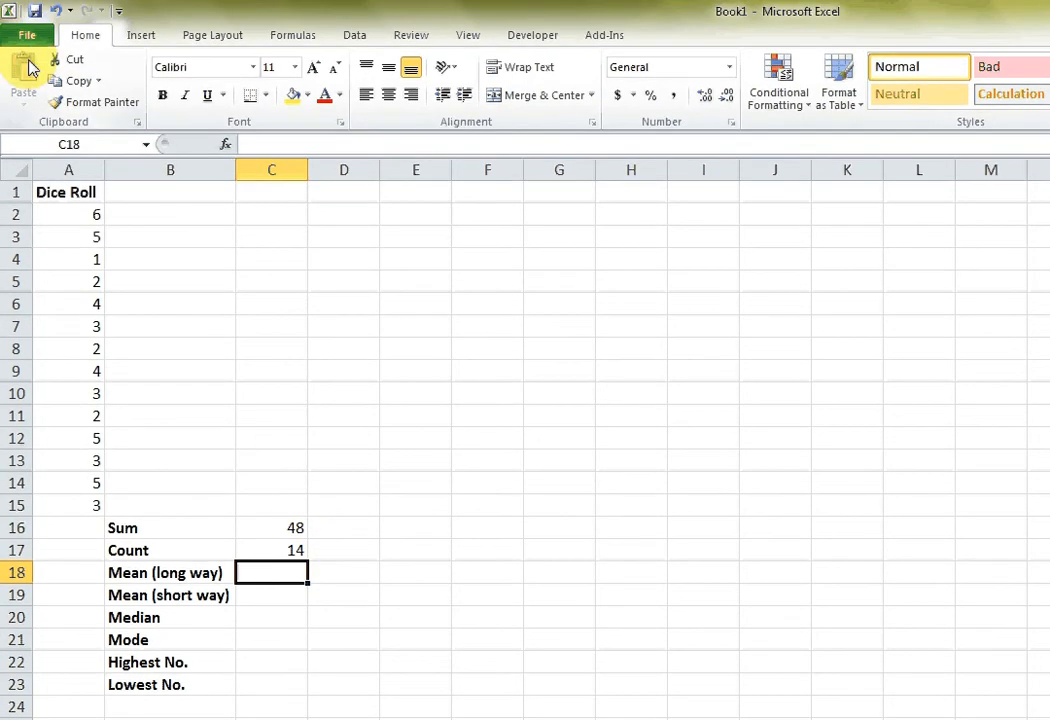
# Calculate the long-way mean in C18 with the fixed numbers =48/14.
pyautogui.write('=48')
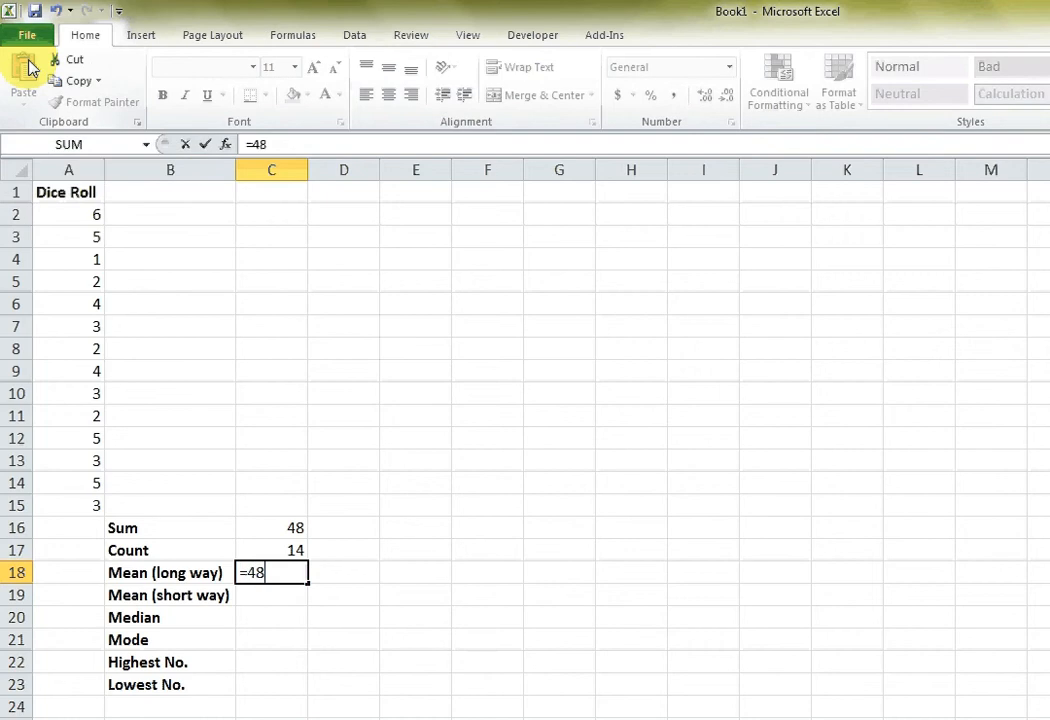
pyautogui.write('/14')
pyautogui.press('Return')
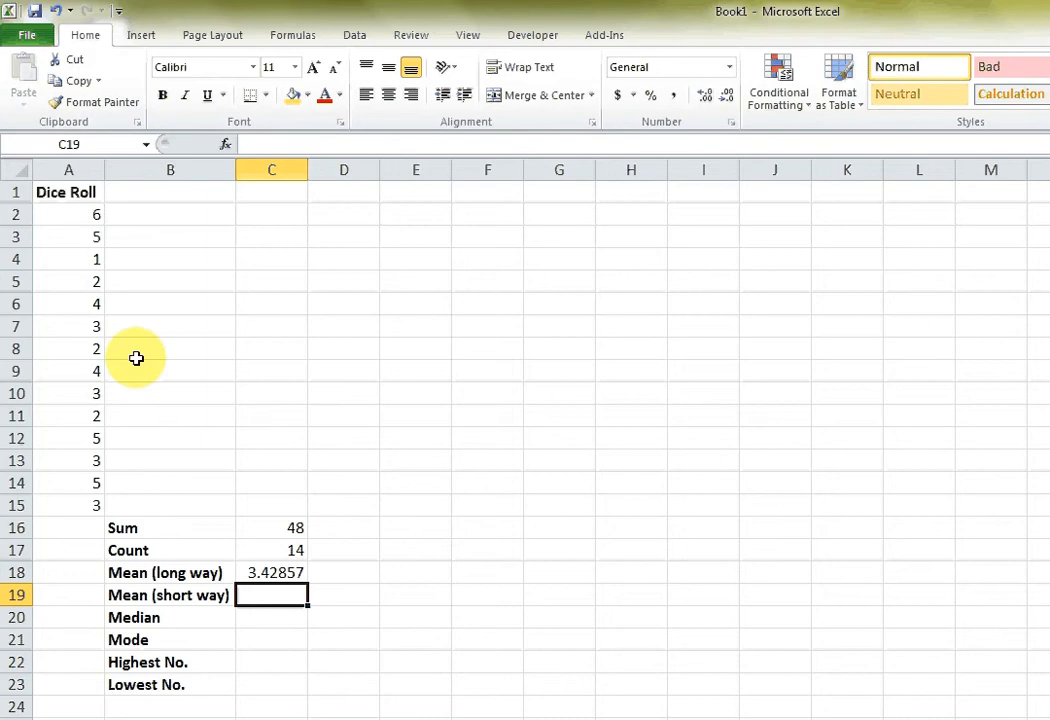
# Try changing the dice roll in A7 to 5 to test the formulas, and undo that change.
pyautogui.click(88, 329)
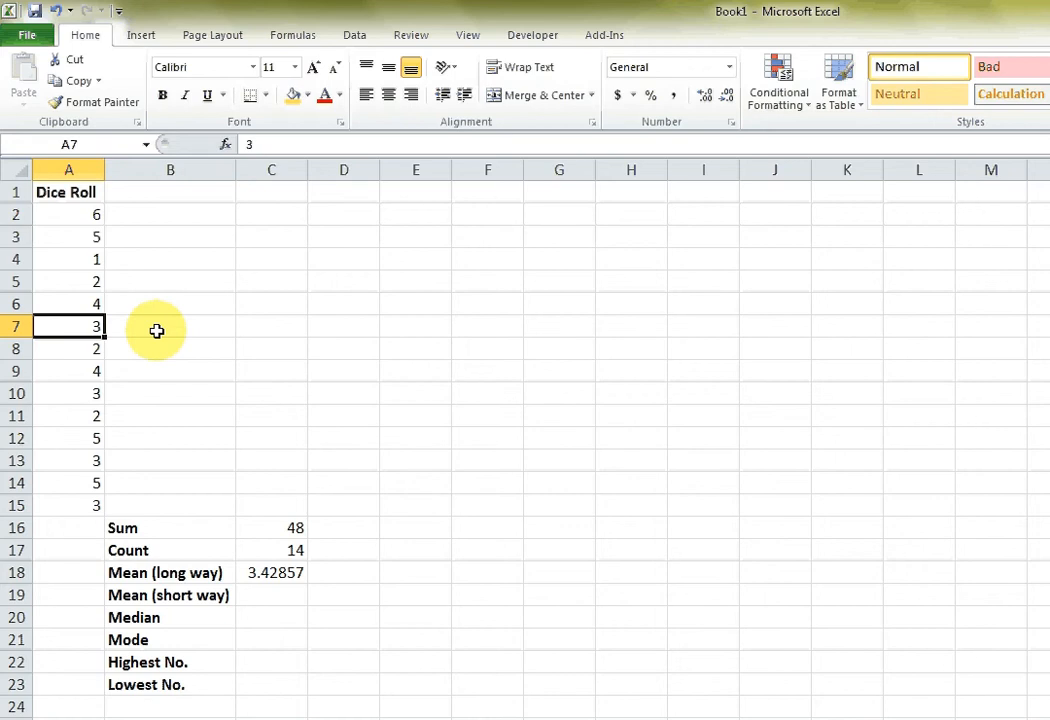
pyautogui.write('5')
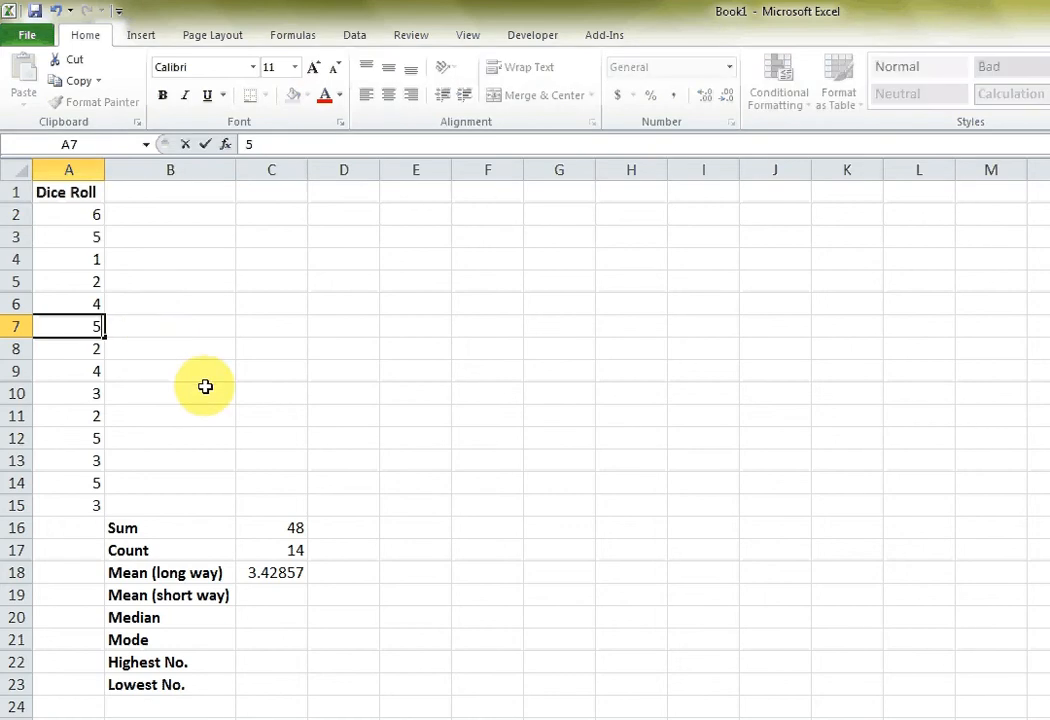
pyautogui.press('Return')
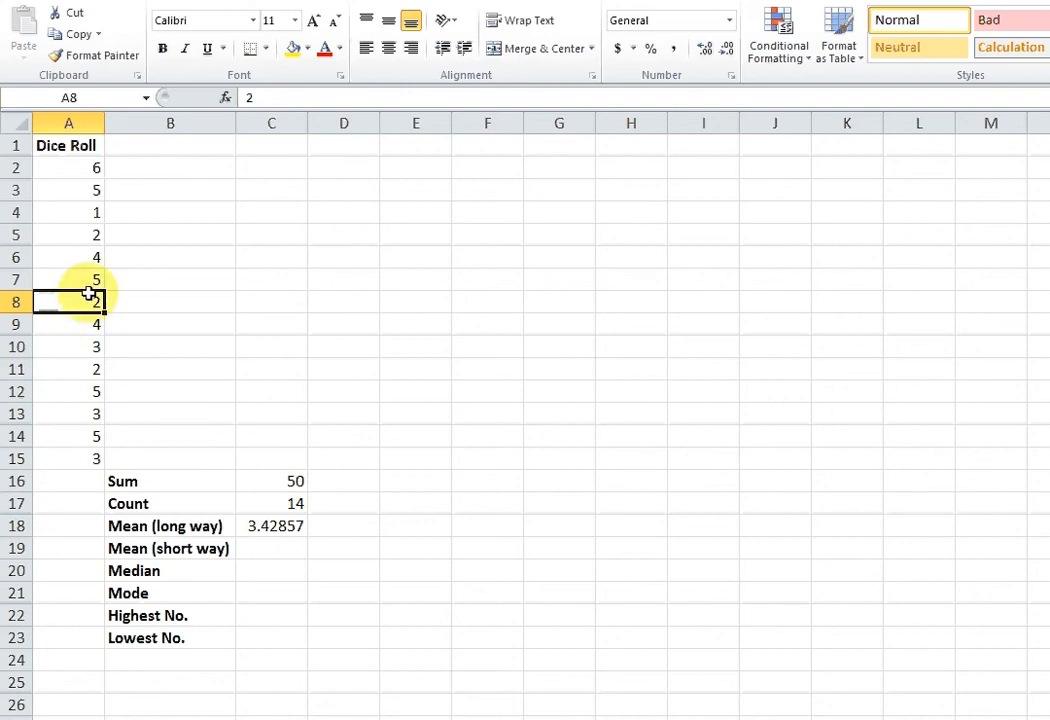
pyautogui.hotkey('ctrl', 'z')
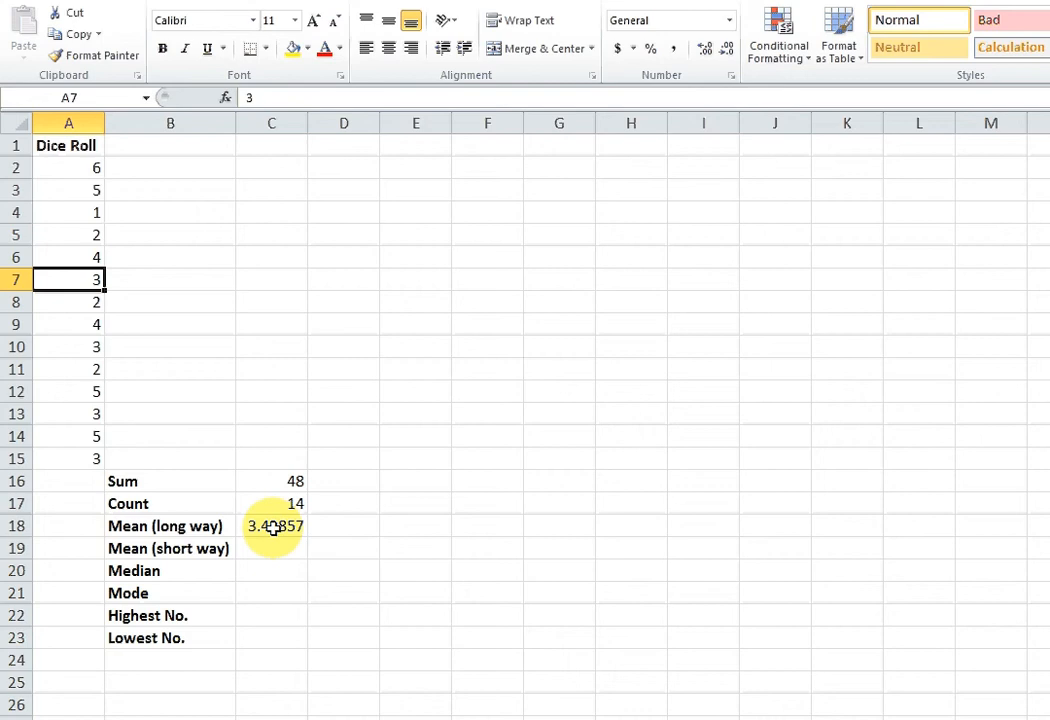
# Replace the fixed numbers in the long-way mean formula in C18 with cell references, as =C16/C17.
pyautogui.click(273, 527)
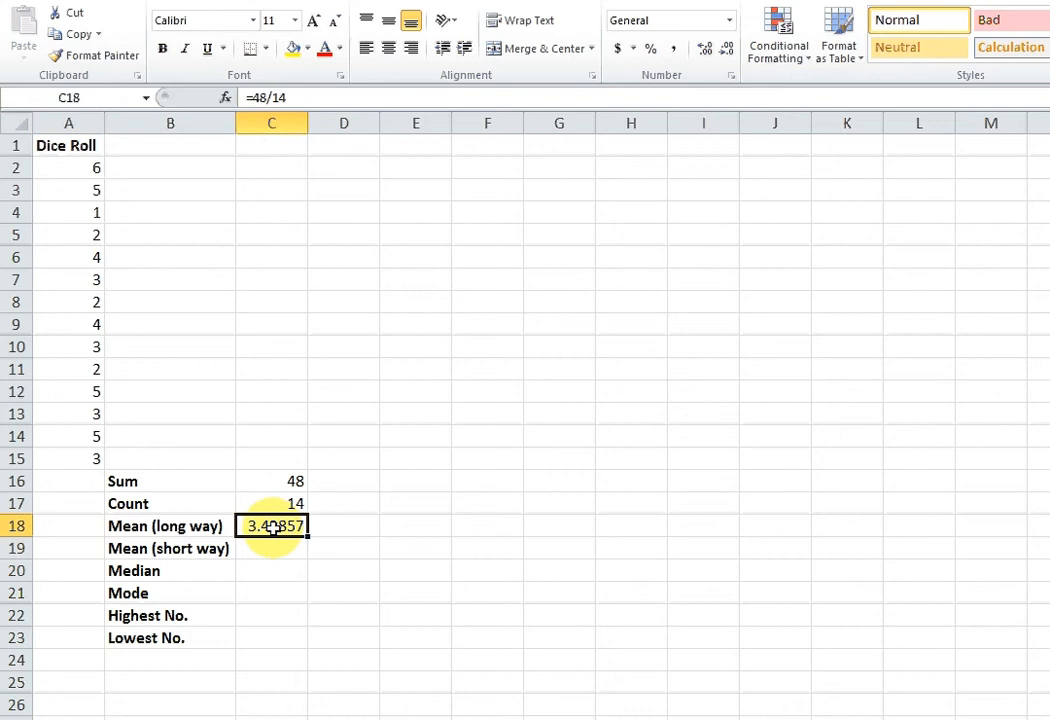
pyautogui.doubleClick(273, 527)
pyautogui.press('Escape')
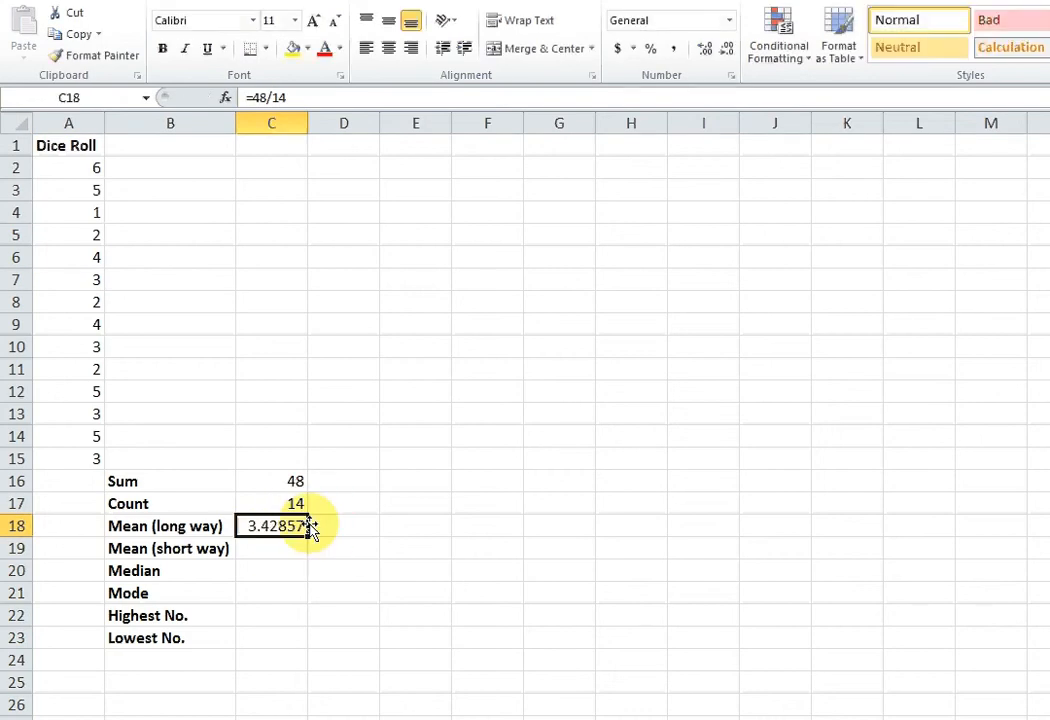
pyautogui.doubleClick(307, 526)
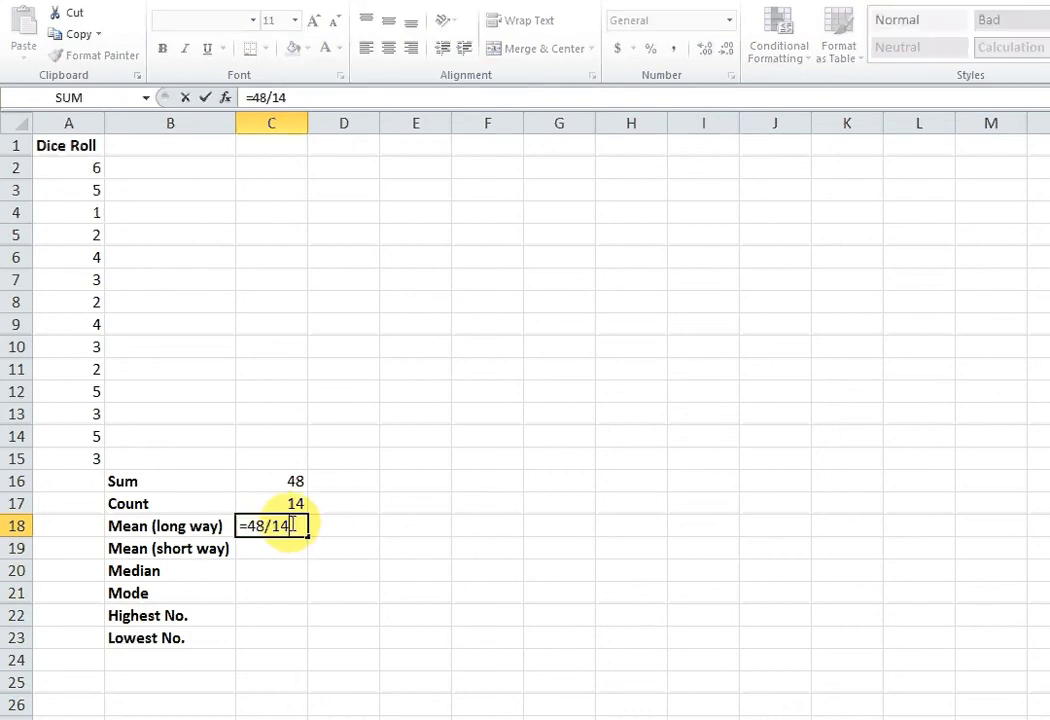
pyautogui.press('BackSpace')
pyautogui.press('BackSpace')
pyautogui.press('BackSpace')
pyautogui.press('BackSpace')
pyautogui.press('BackSpace')
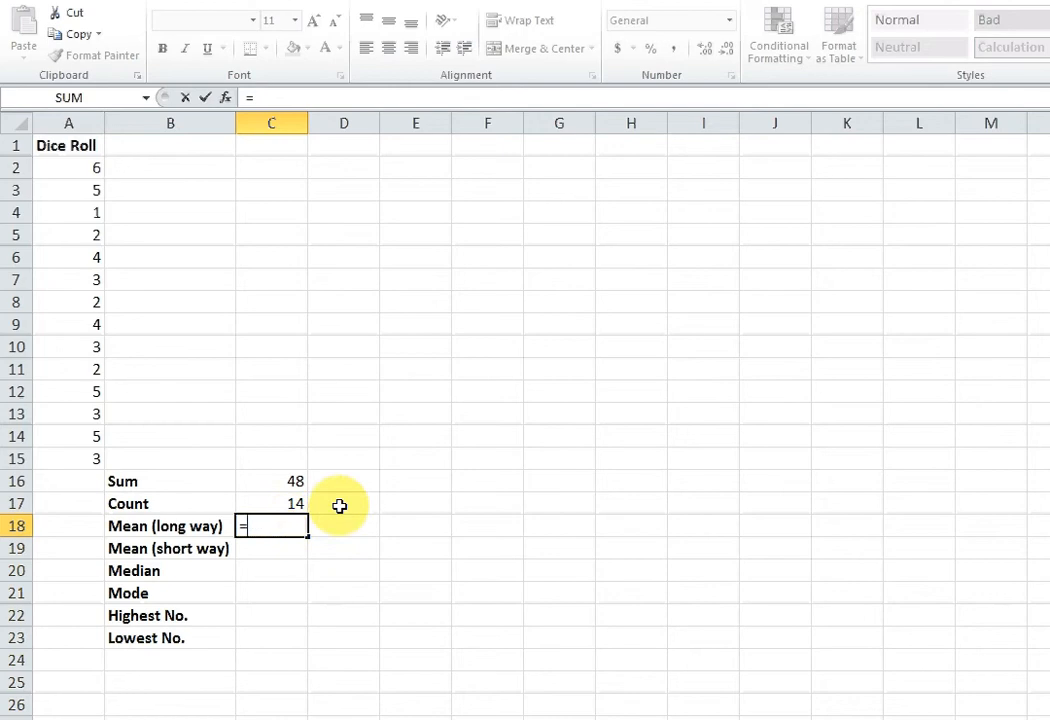
pyautogui.click(287, 483)
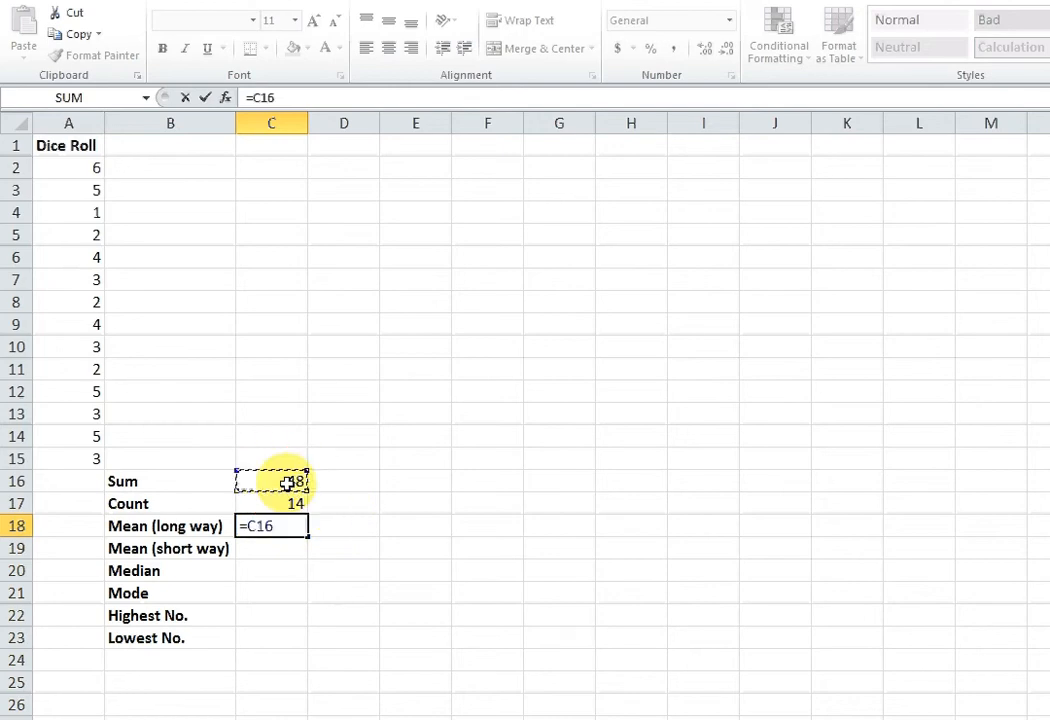
pyautogui.write('/')
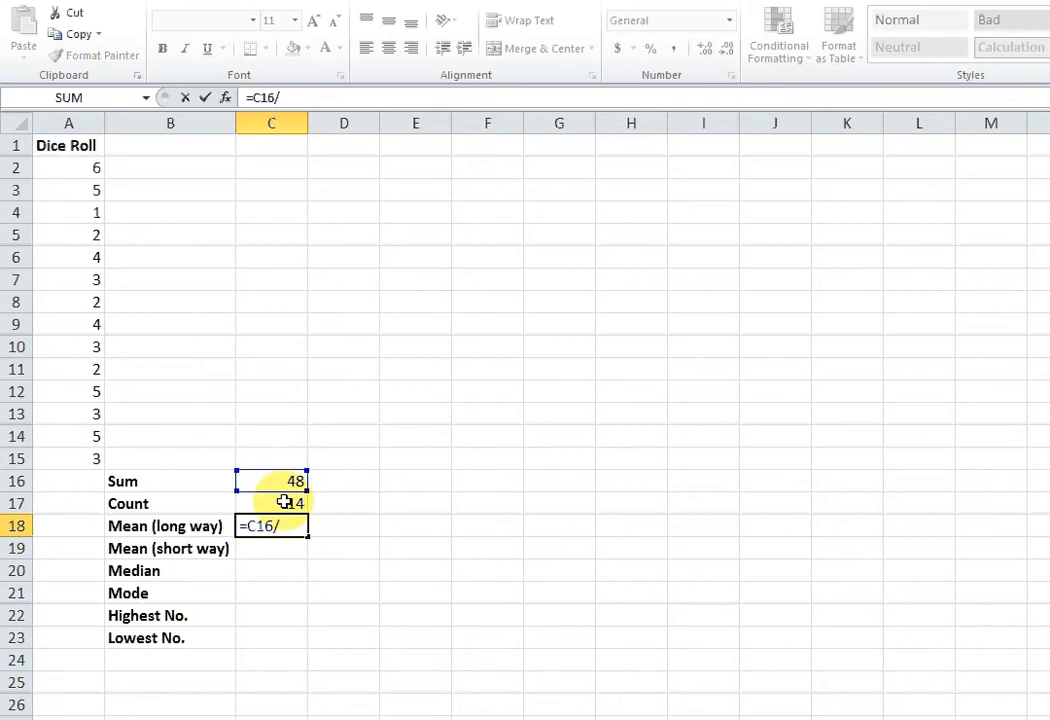
pyautogui.click(285, 502)
pyautogui.press('Return')
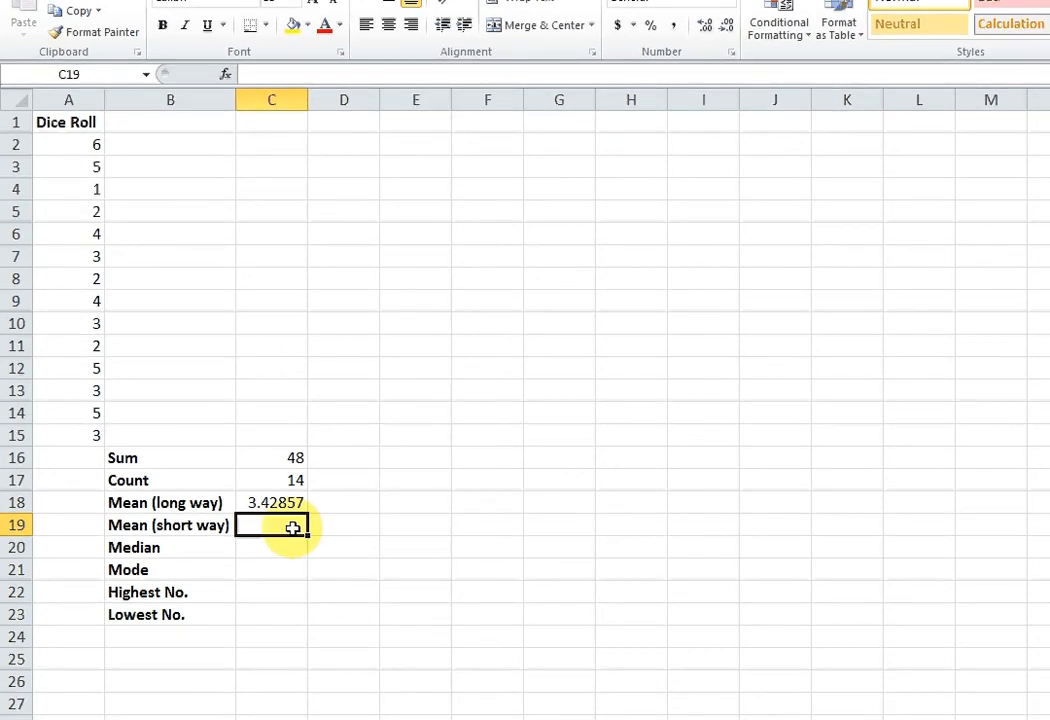
# Calculate the short-way mean of the dice rolls in C19 with the formula =AVERAGE(A2:A15).
pyautogui.write('=AVERAGE')
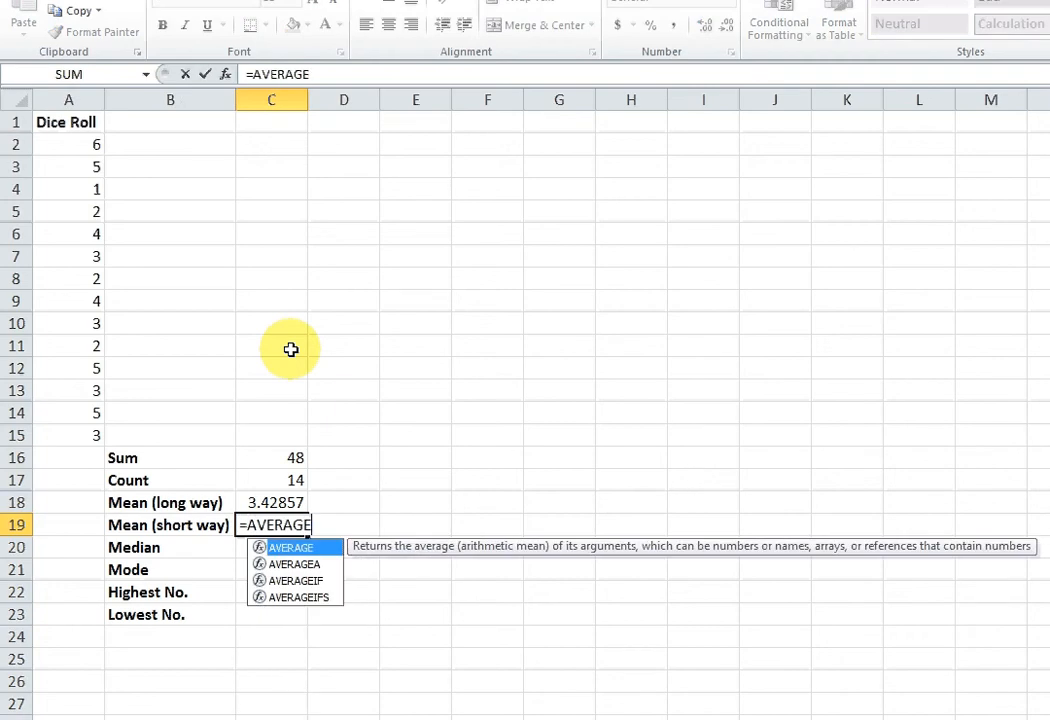
pyautogui.write('(')
pyautogui.click(83, 145)
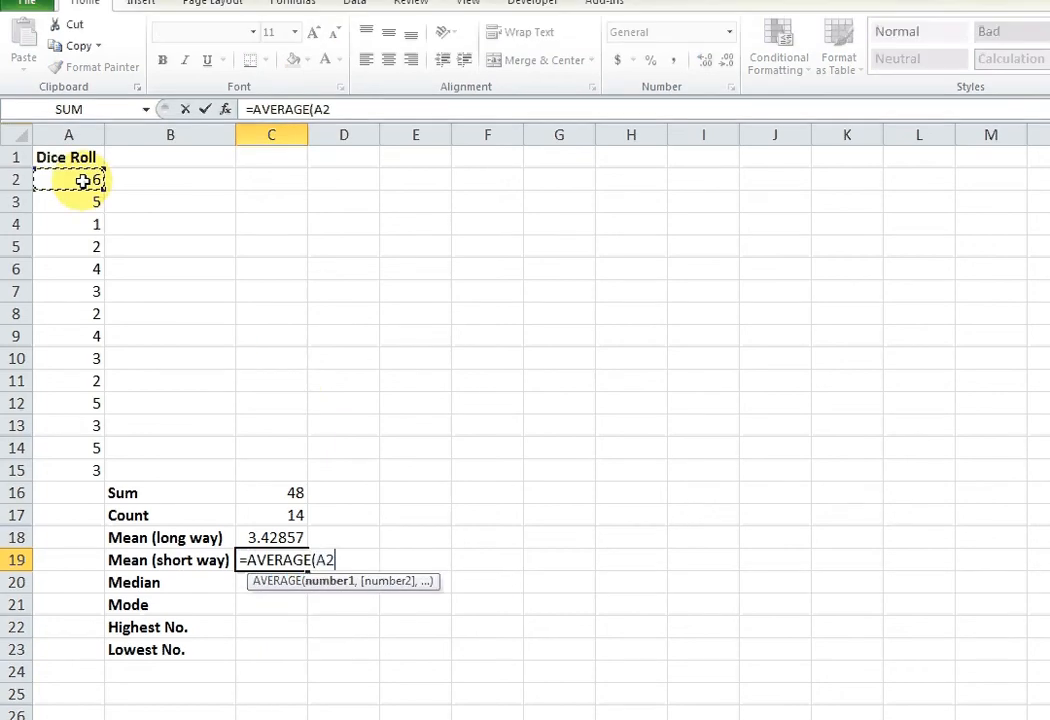
pyautogui.moveTo(83, 180); pyautogui.dragTo(52, 480)
pyautogui.write(')')
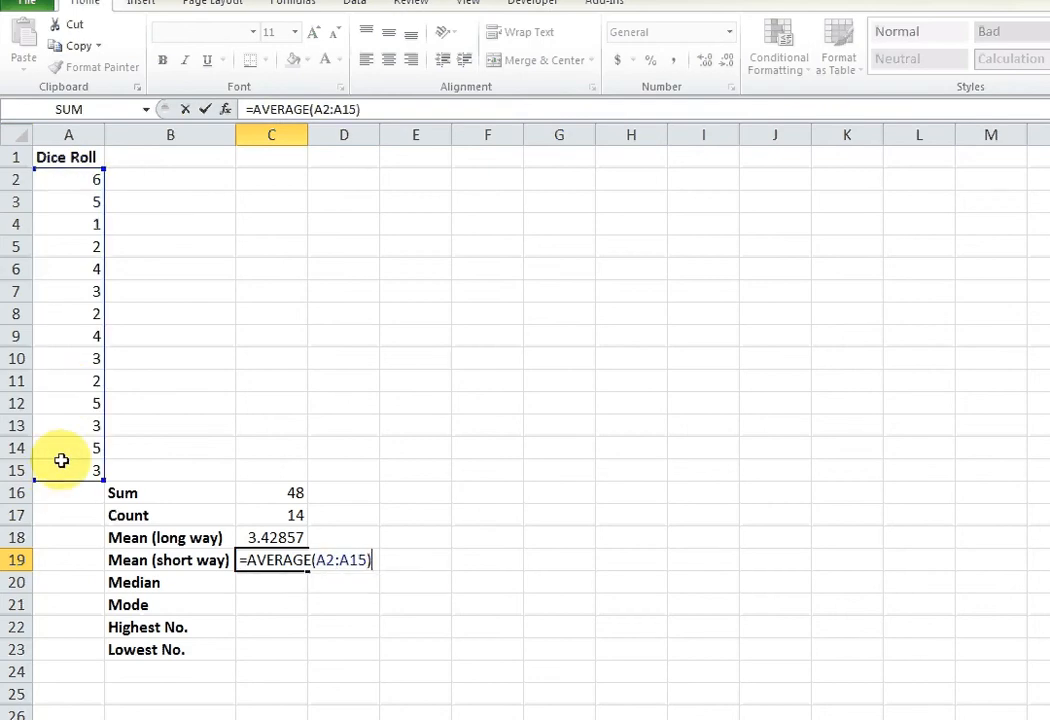
pyautogui.press('Return')
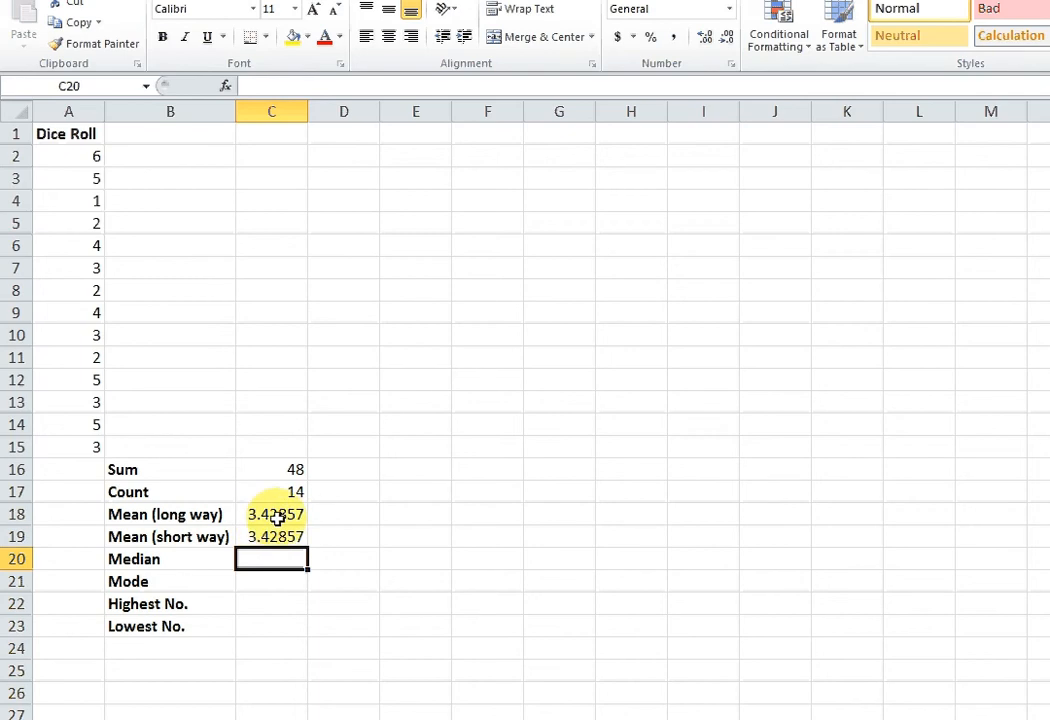
# Format the two mean values in C18:C19 as Number with 1 decimal place.
pyautogui.moveTo(277, 517); pyautogui.dragTo(277, 532)
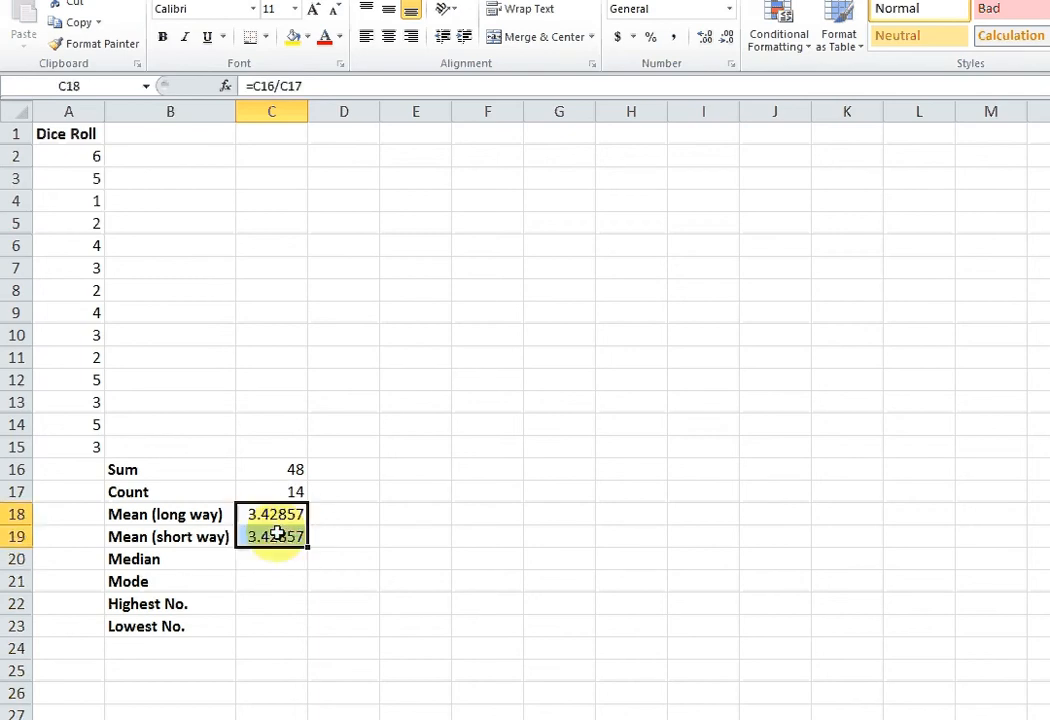
pyautogui.rightClick(283, 519)
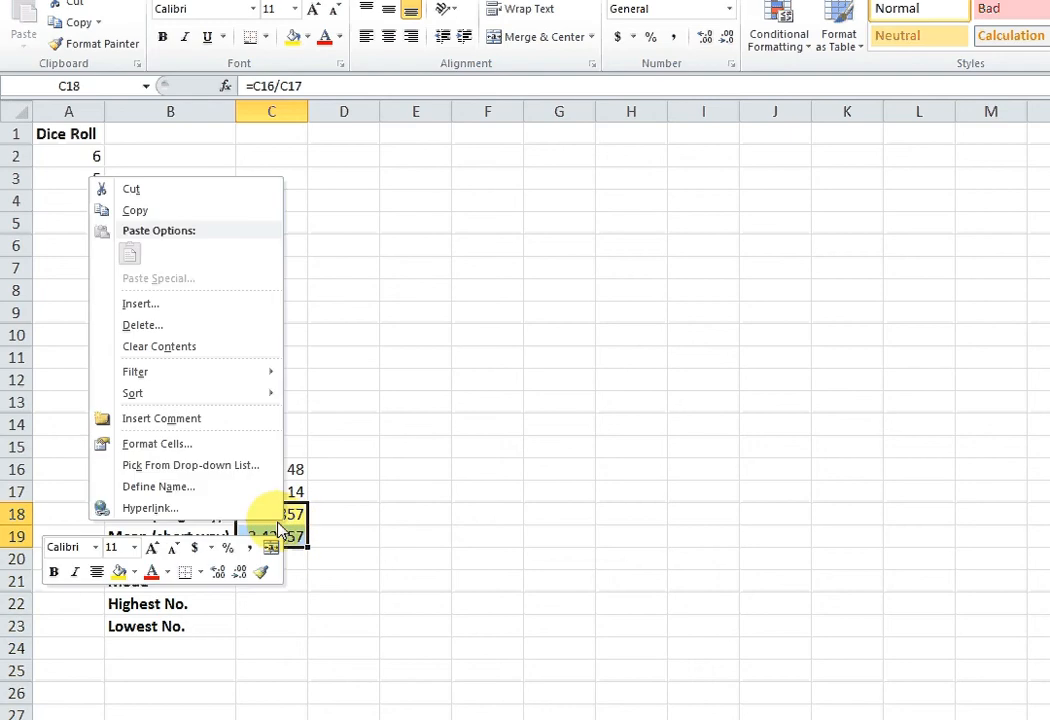
pyautogui.click(228, 455)
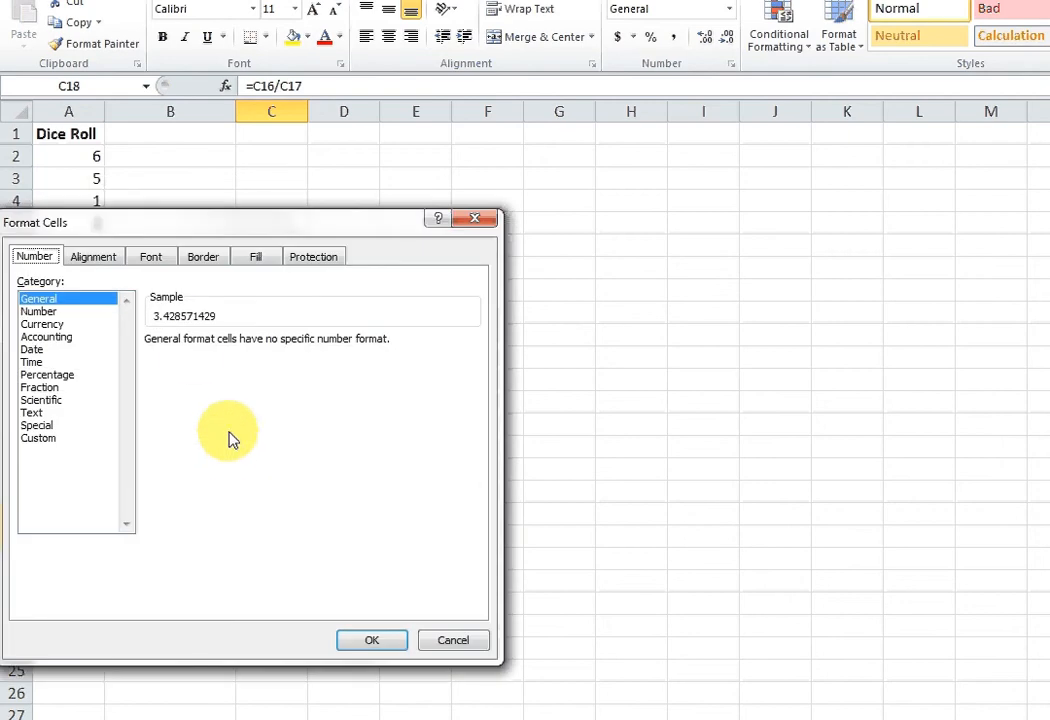
pyautogui.click(60, 312)
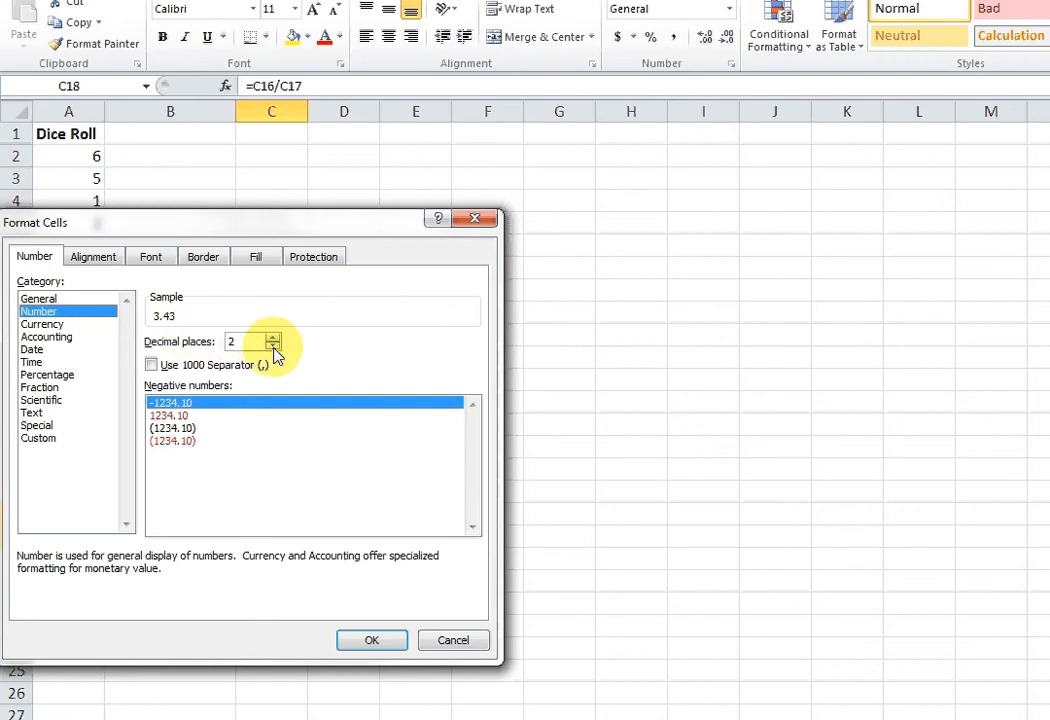
pyautogui.click(273, 347)
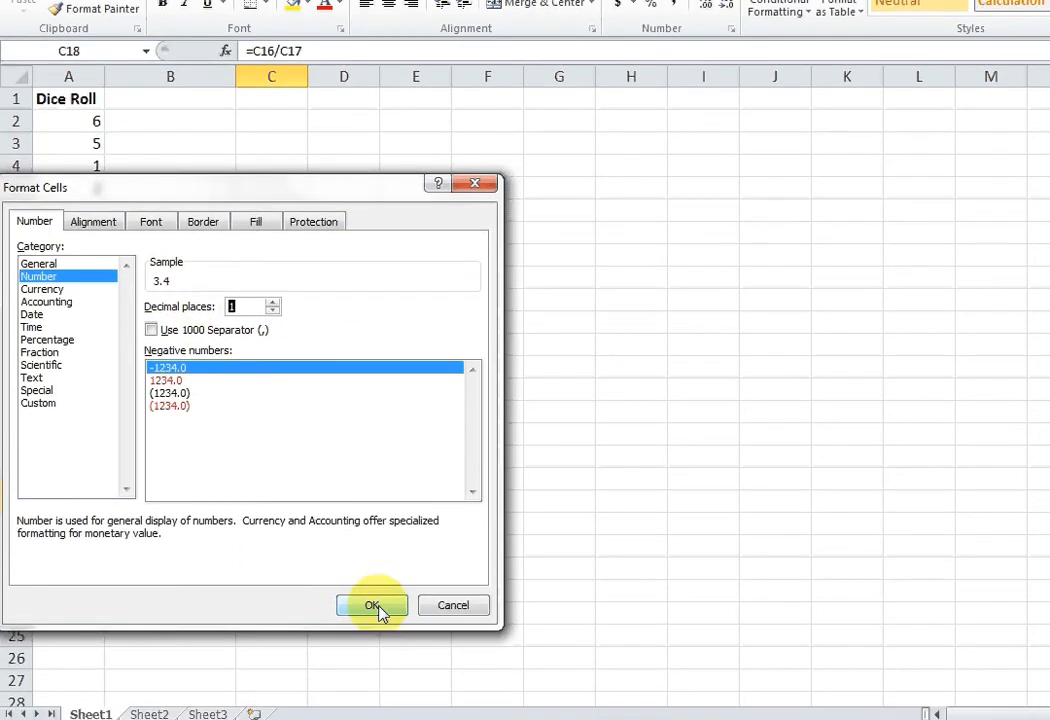
pyautogui.click(371, 640)
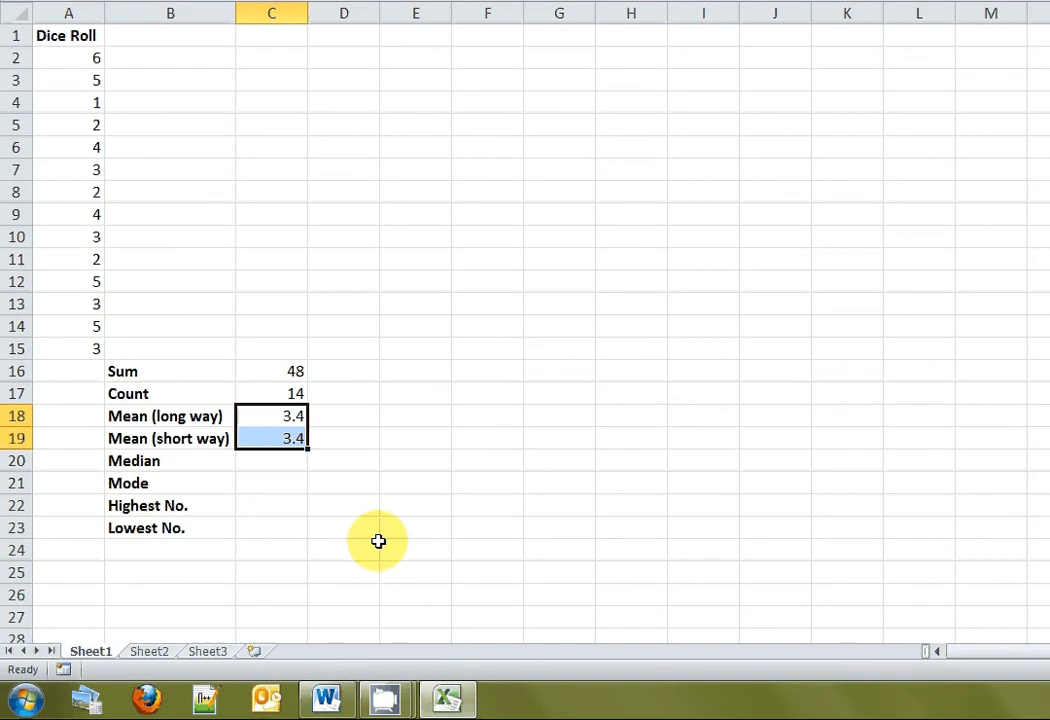
# Calculate the median of the dice rolls in C20 with the formula =MEDIAN(A2:A15).
pyautogui.click(292, 465)
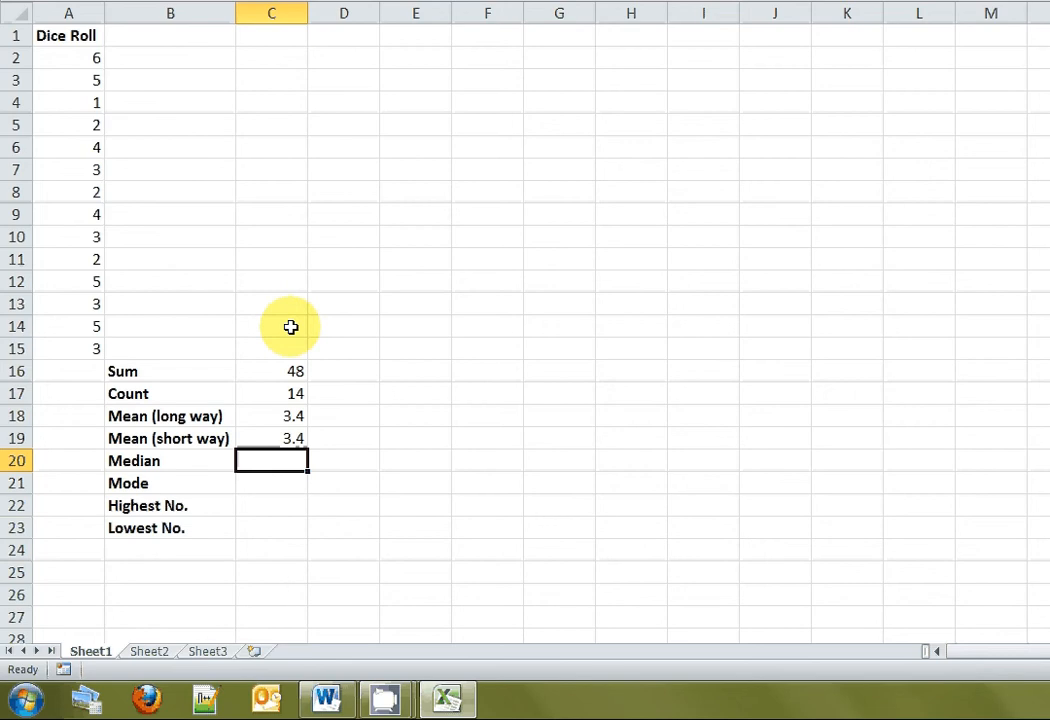
pyautogui.write('=MEDIAN')
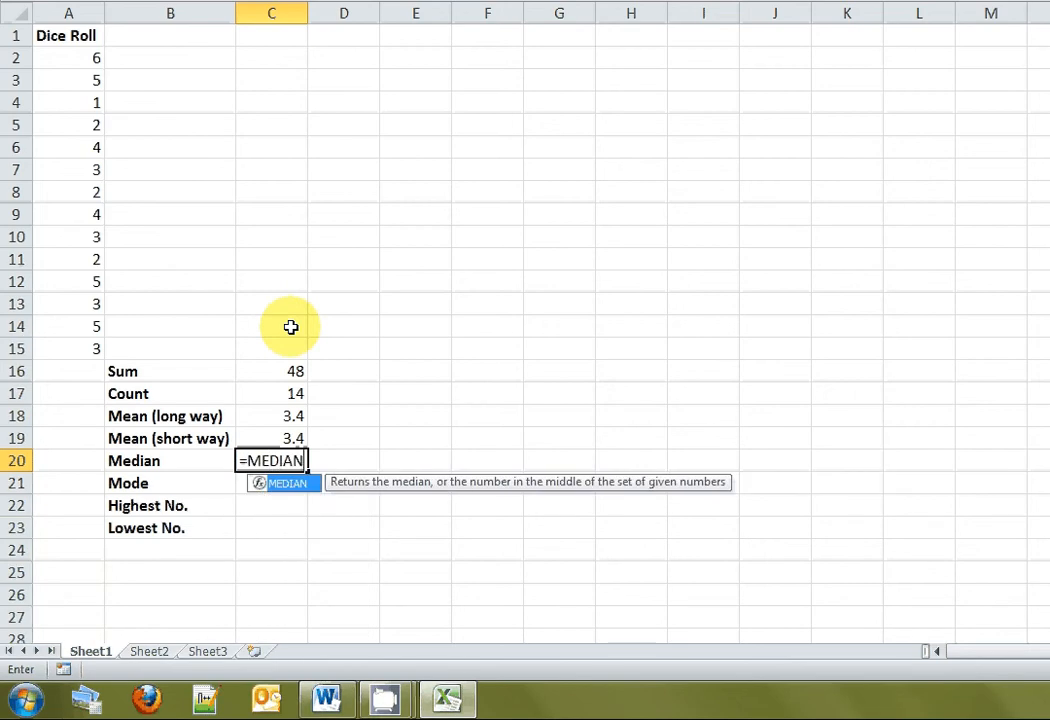
pyautogui.write('(')
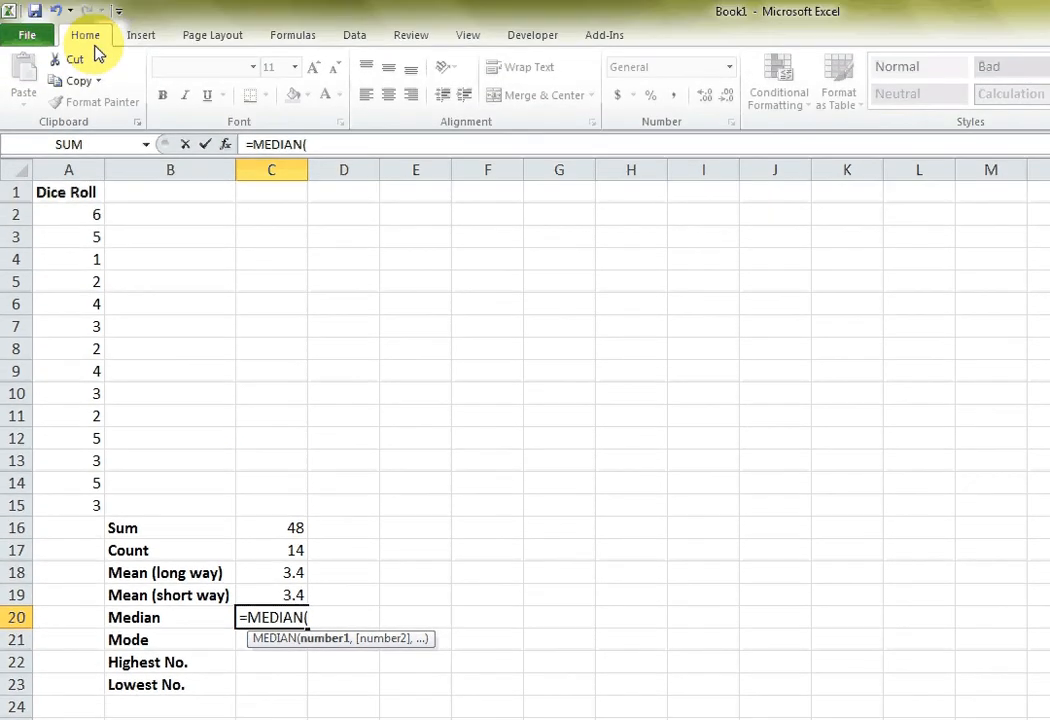
pyautogui.click(75, 214)
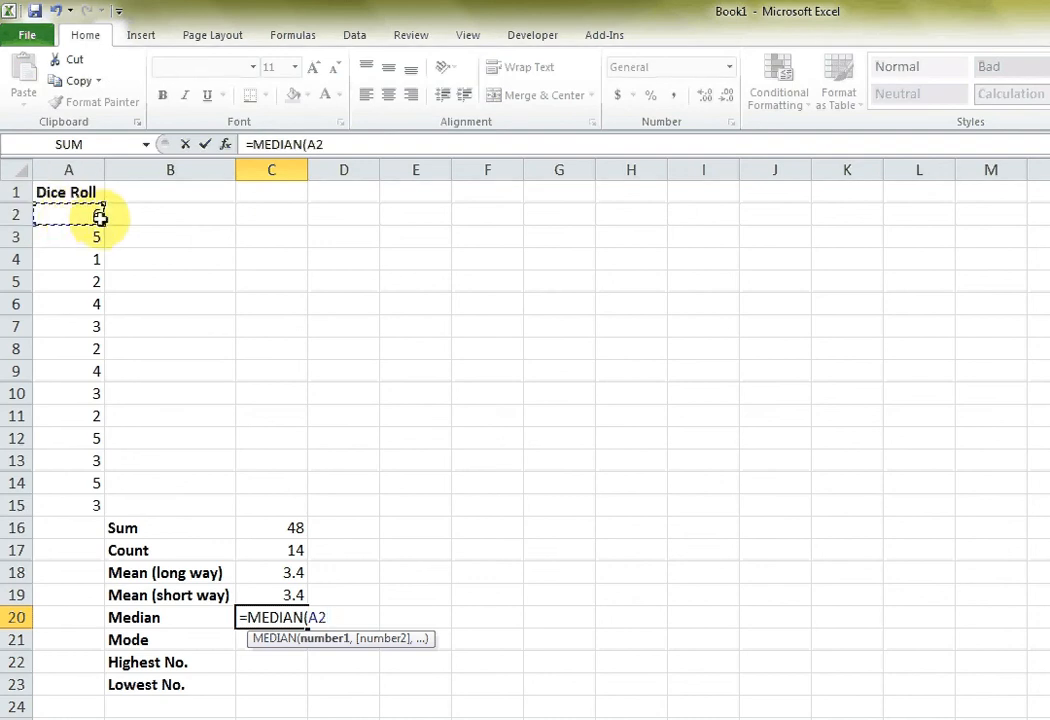
pyautogui.moveTo(100, 215); pyautogui.dragTo(60, 509)
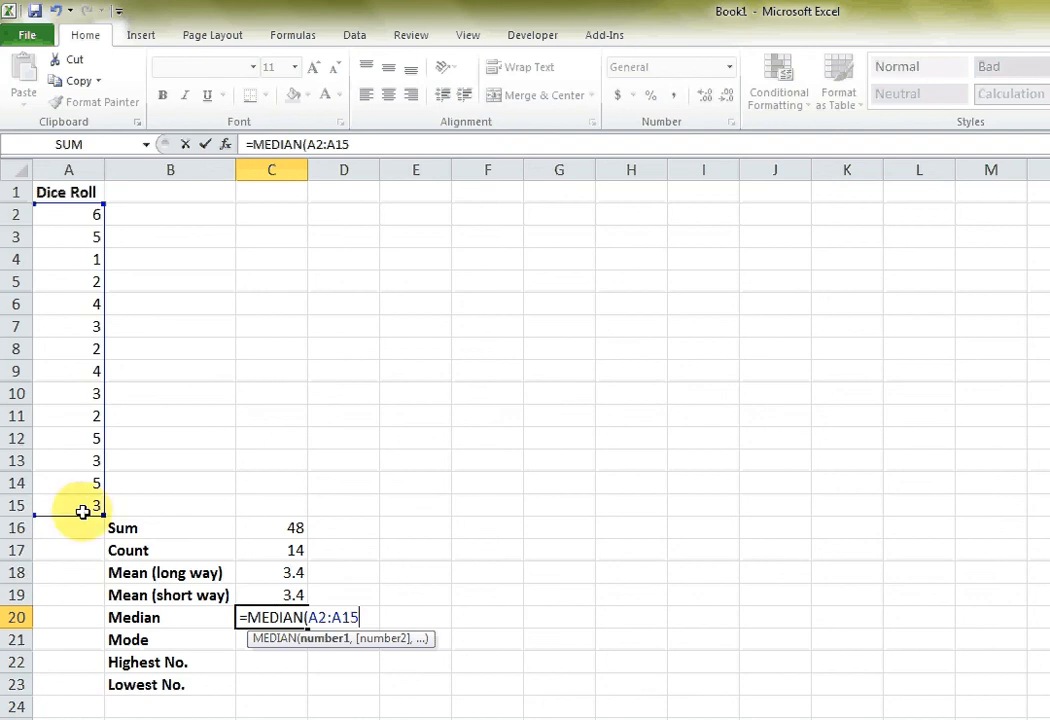
pyautogui.write(')')
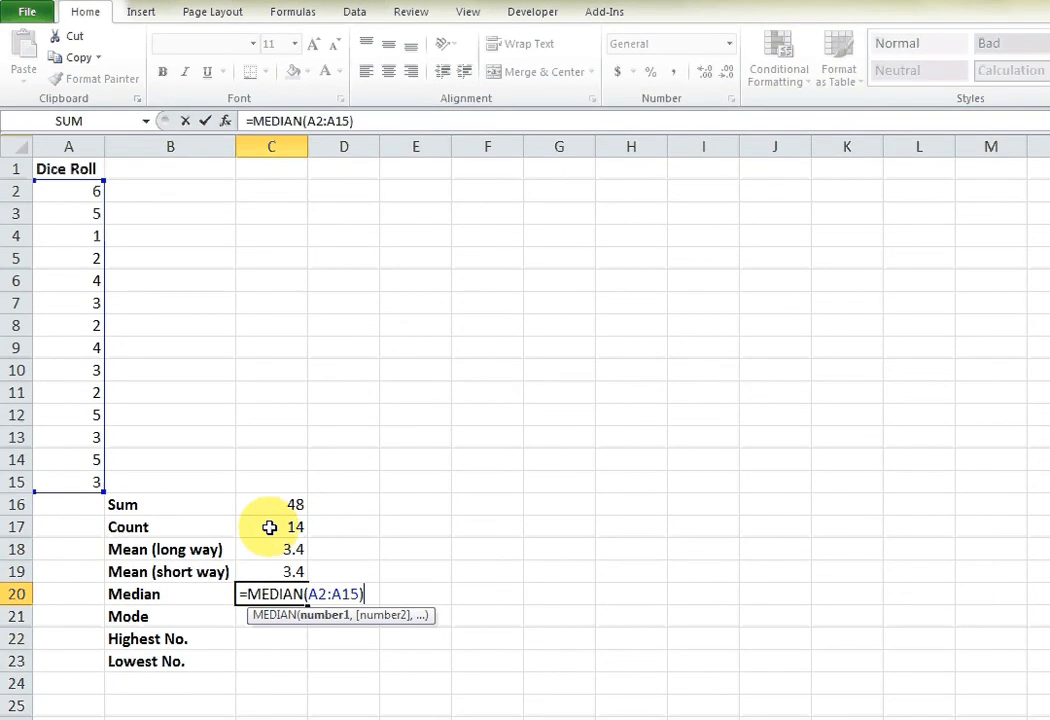
pyautogui.press('Return')
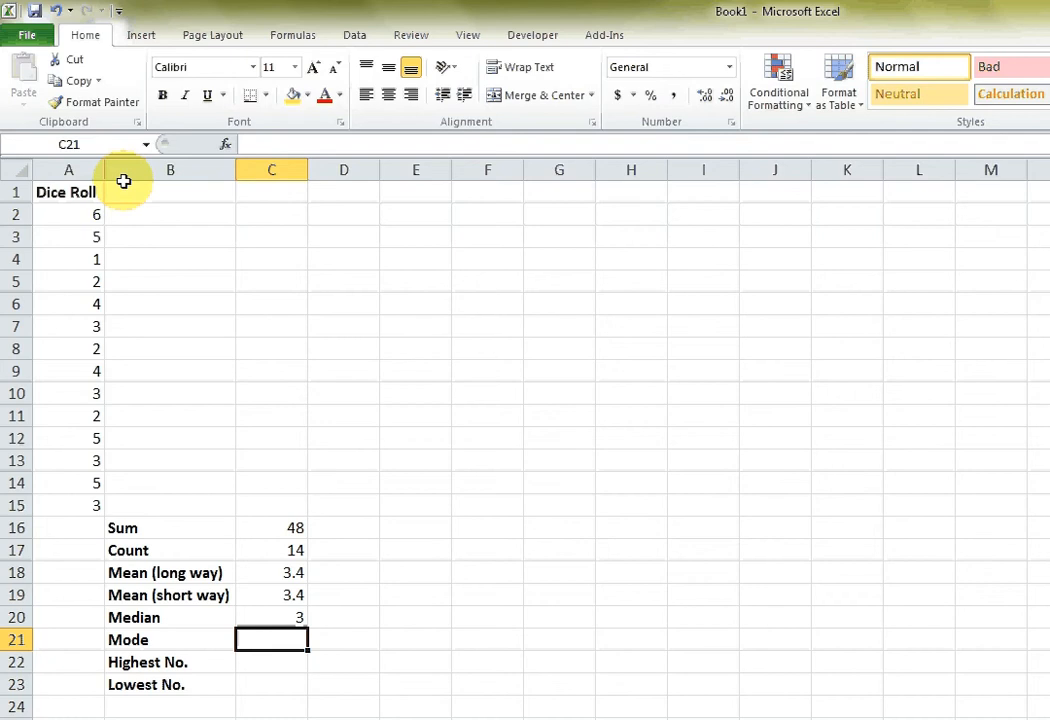
# Calculate the mode of the dice rolls in C21 with the MODE function over A2:A15.
pyautogui.write('=MOD')
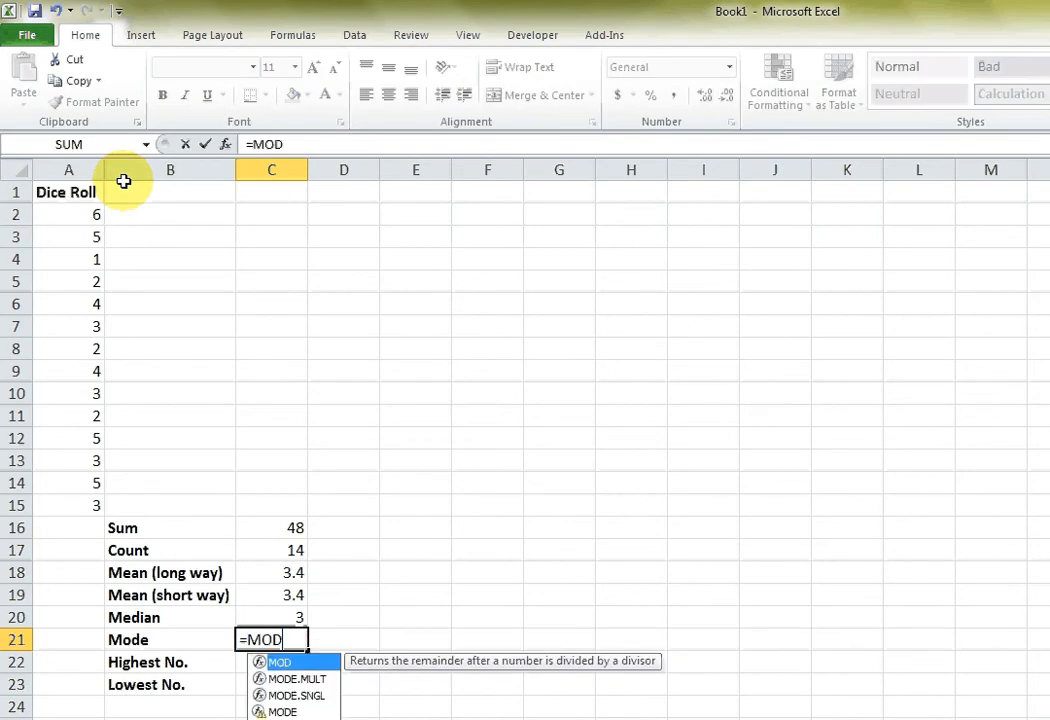
pyautogui.write('E(')
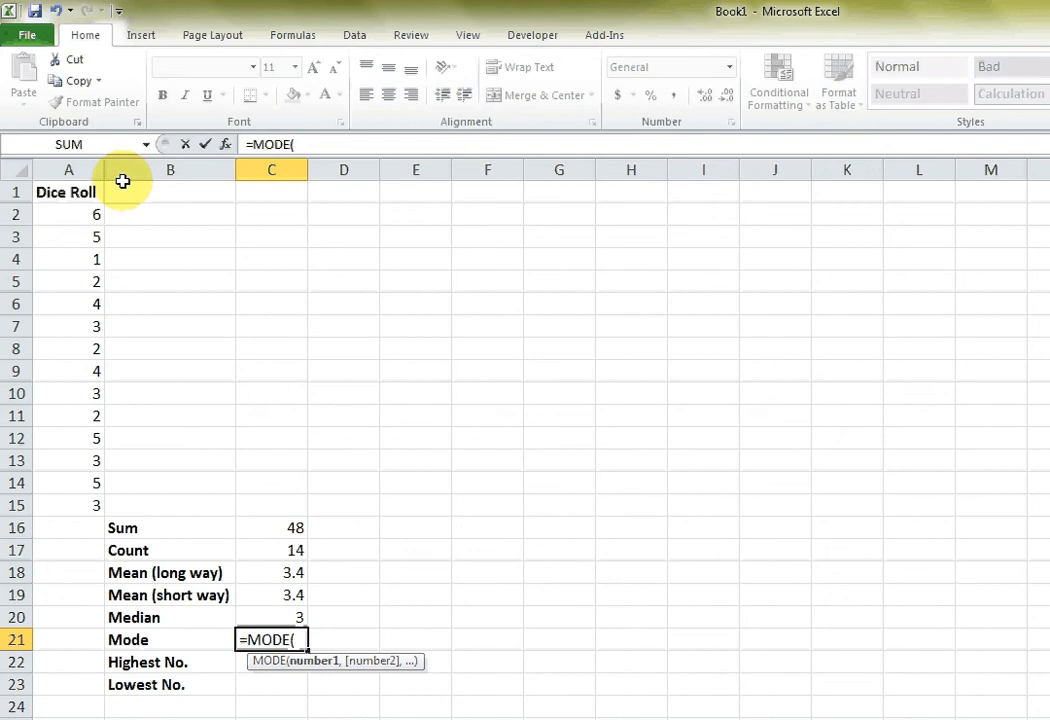
pyautogui.click(80, 217)
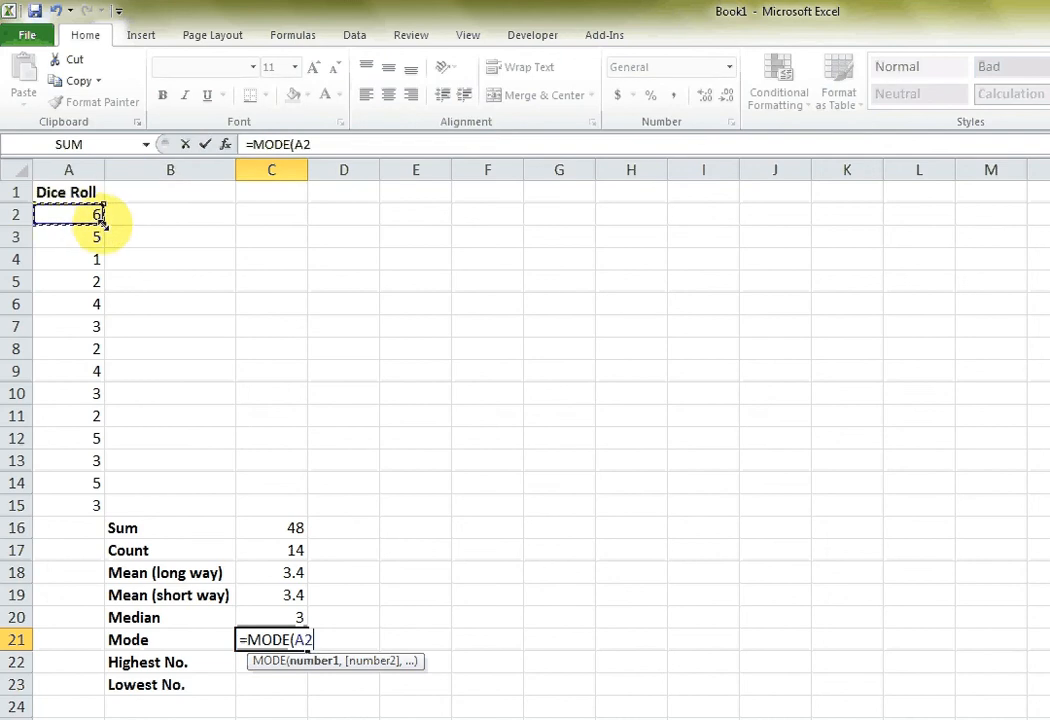
pyautogui.moveTo(103, 223); pyautogui.dragTo(100, 515)
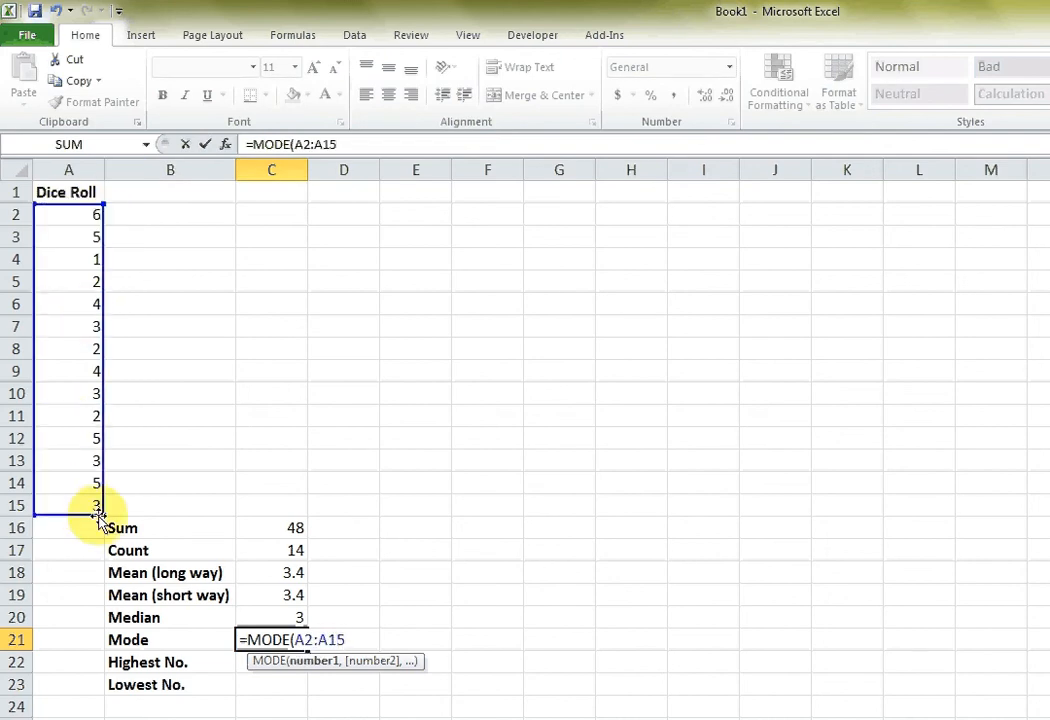
pyautogui.press('Return')
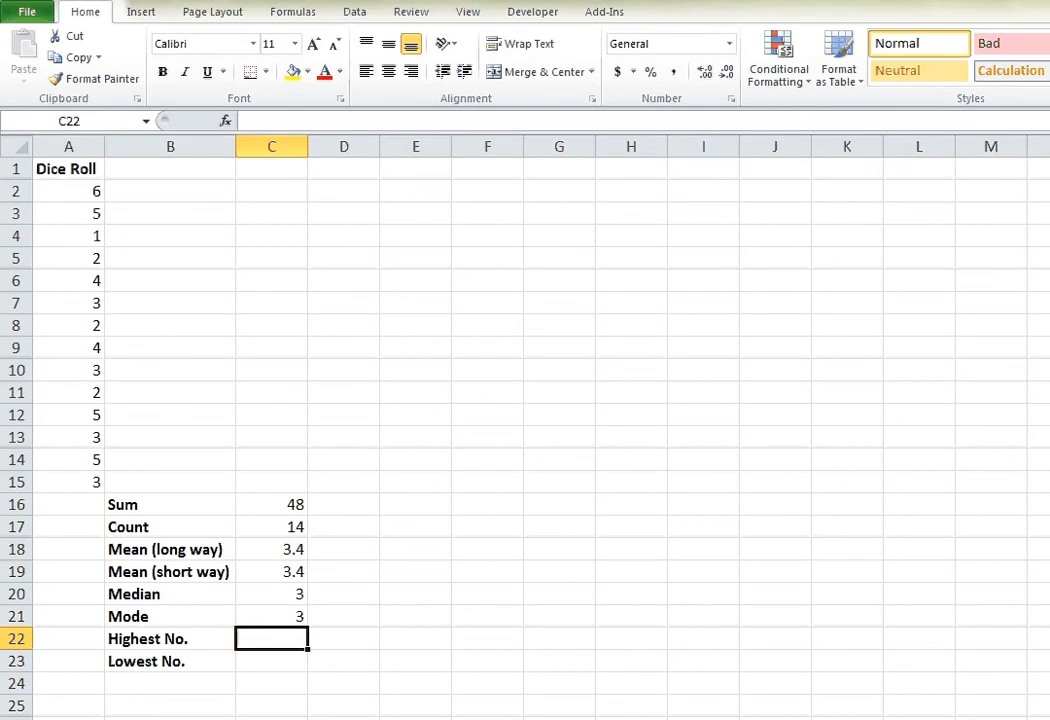
# Calculate the highest dice roll in C22 with the formula =MAX(A2:A15).
pyautogui.write('=')
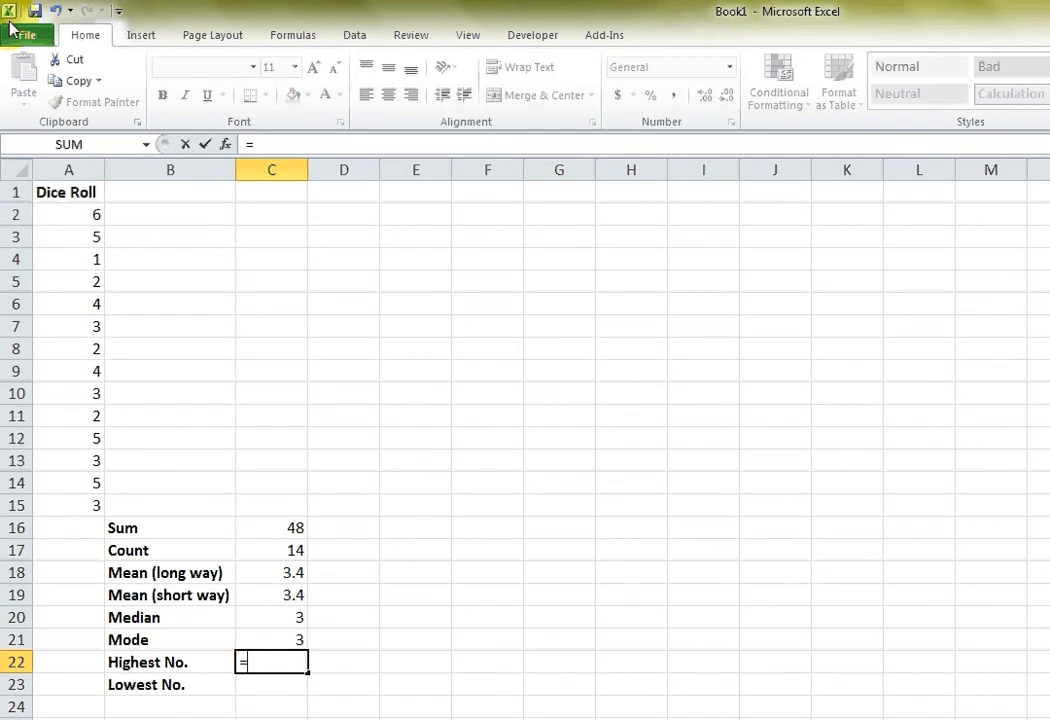
pyautogui.write('MAX(')
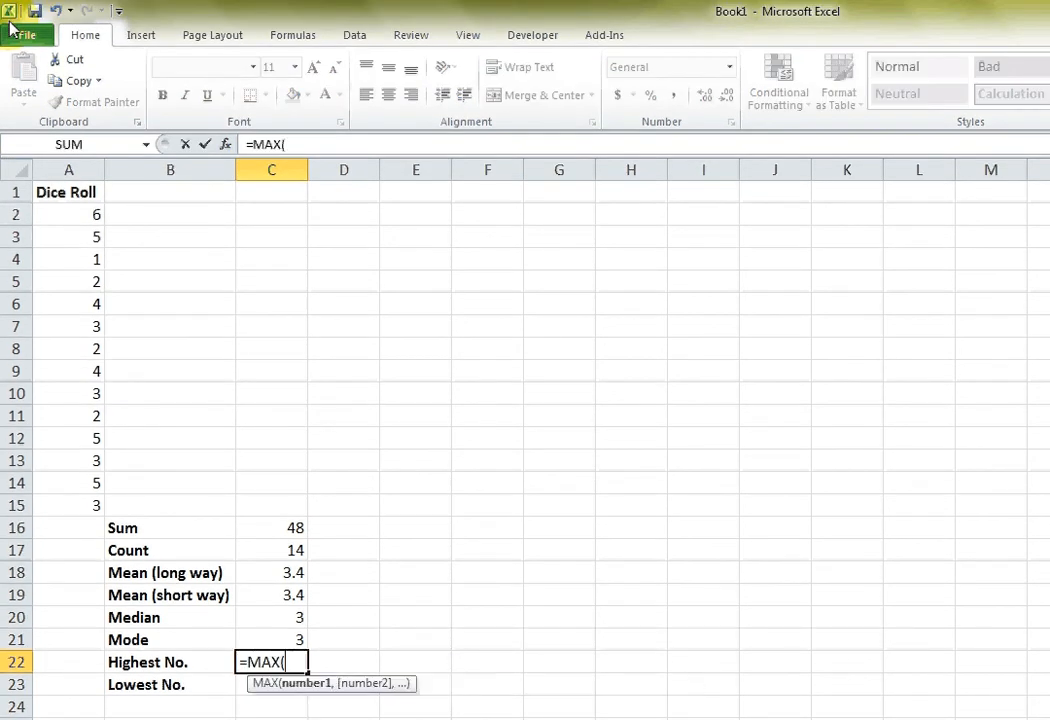
pyautogui.click(82, 214)
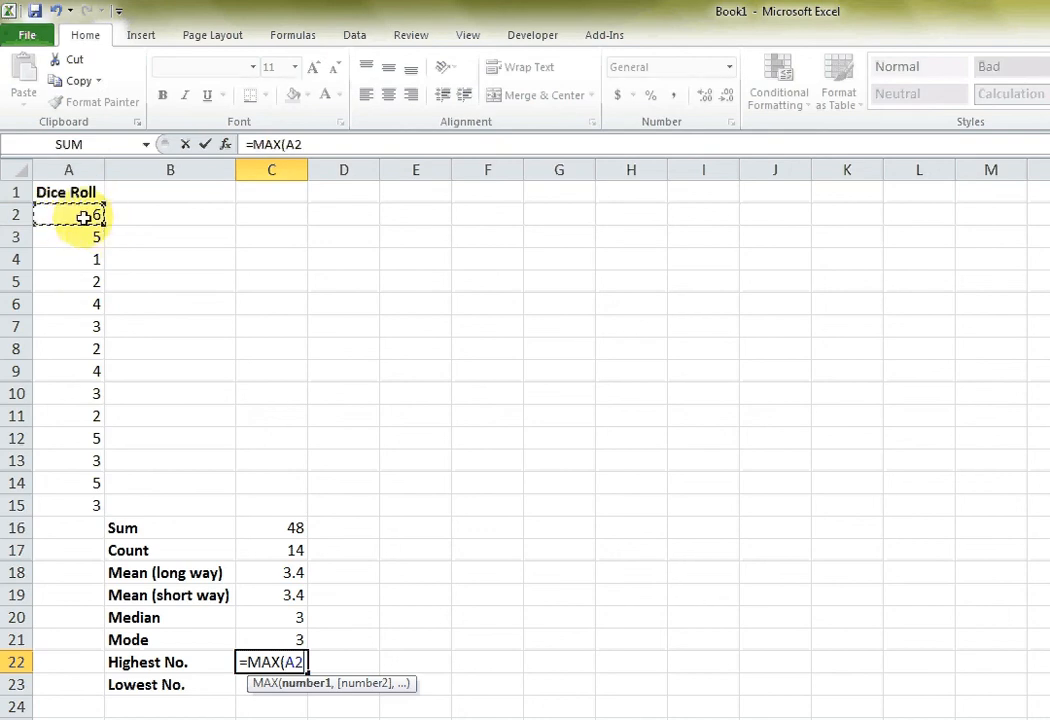
pyautogui.moveTo(102, 222); pyautogui.dragTo(85, 510)
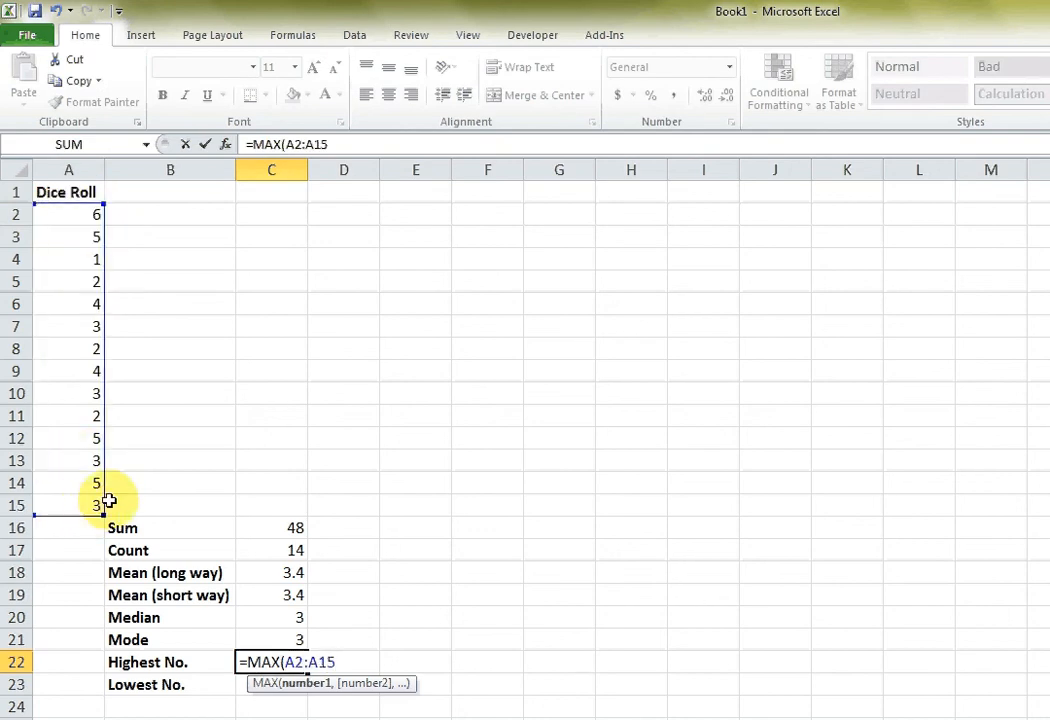
pyautogui.write(')')
pyautogui.press('Return')
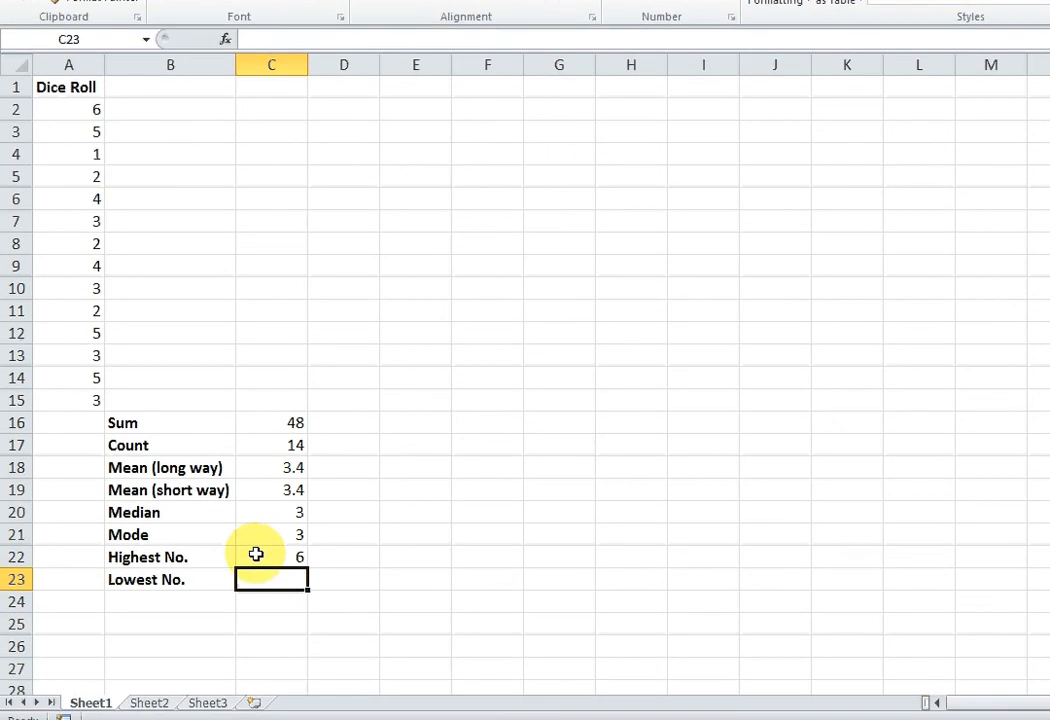
# Calculate the lowest dice roll in C23 with the MIN function over A2:A15.
pyautogui.write('=MIN')
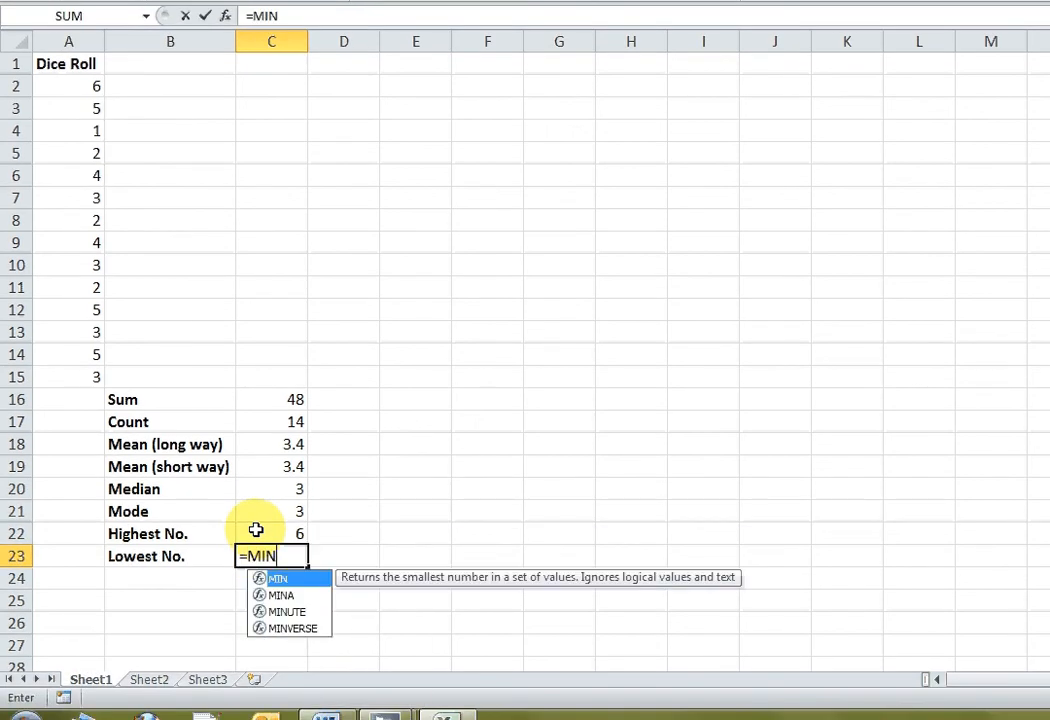
pyautogui.write('(')
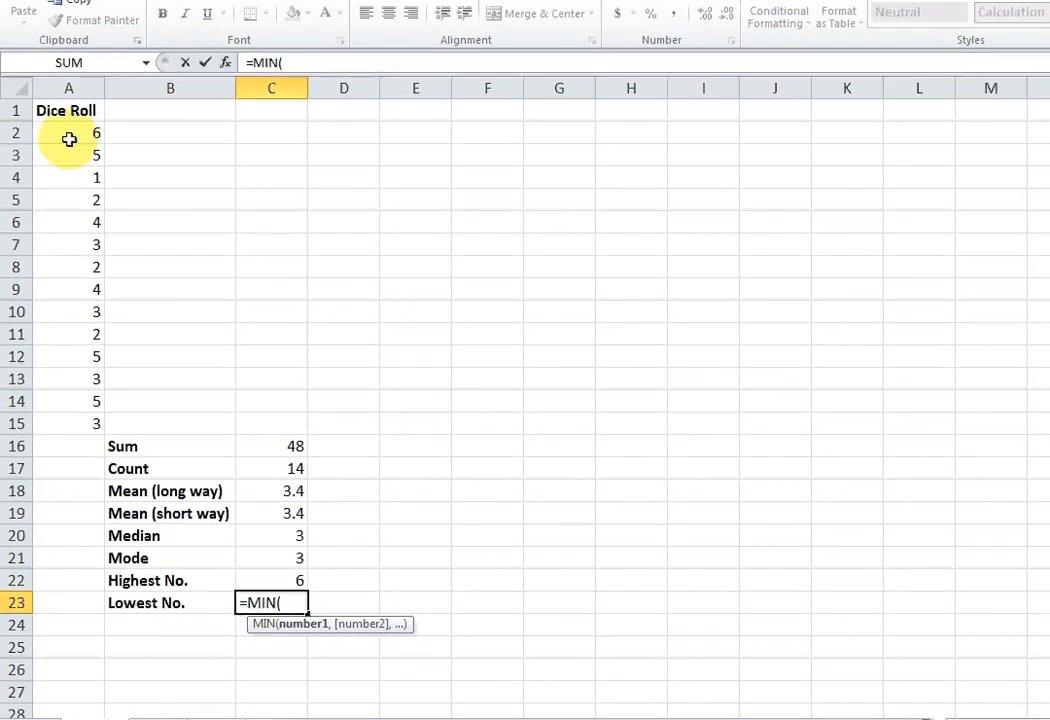
pyautogui.moveTo(69, 139); pyautogui.dragTo(80, 323)
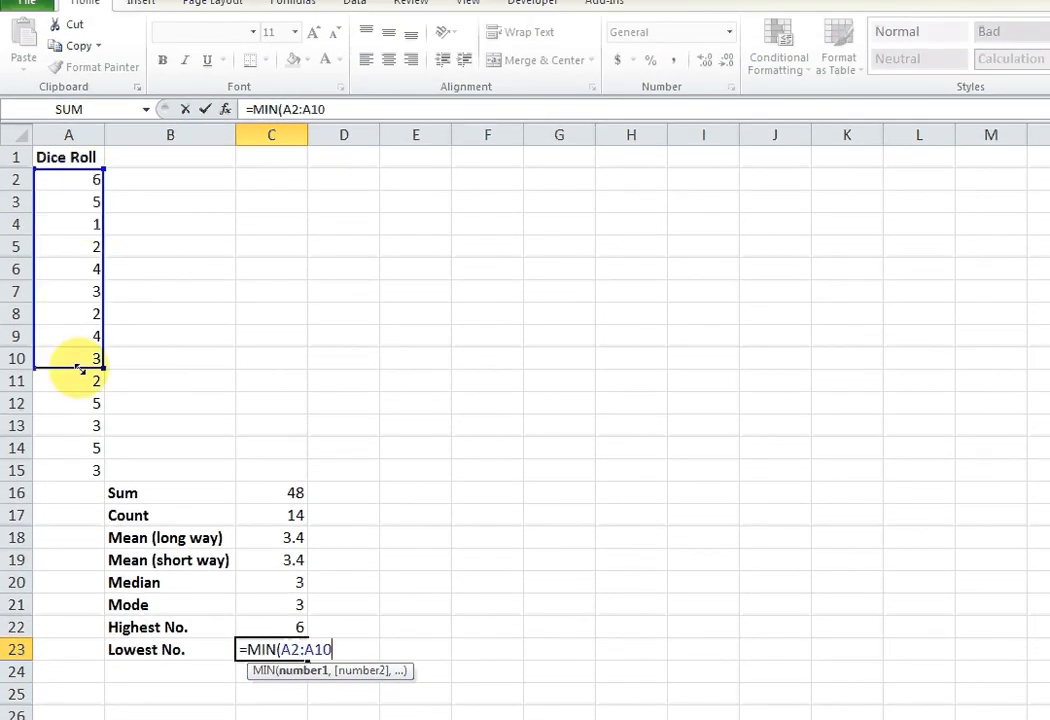
pyautogui.moveTo(79, 369); pyautogui.dragTo(73, 483)
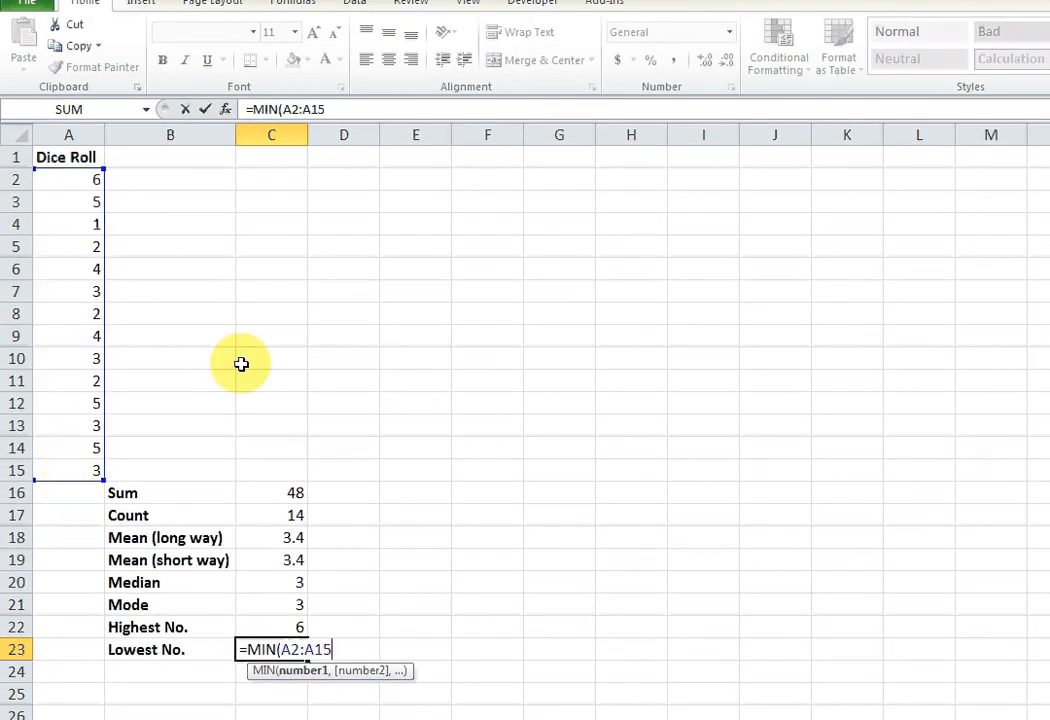
pyautogui.press('Return')
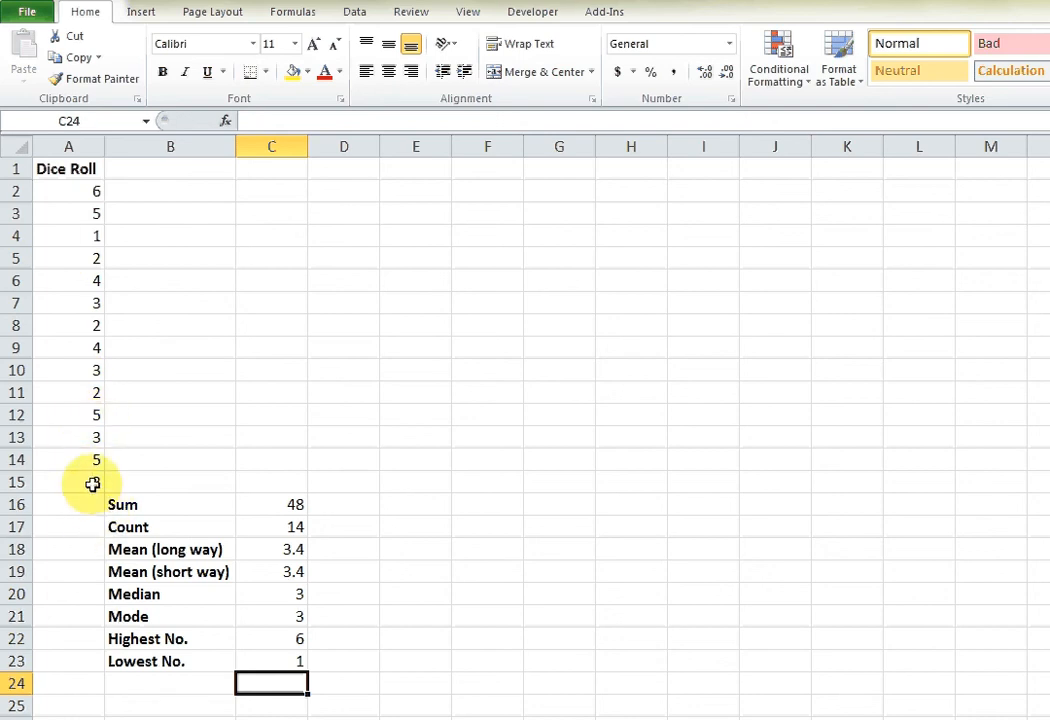
# Start a new conditional formatting rule for the whole Dice Roll column A and move its dialog clear of the data.
pyautogui.click(70, 147)
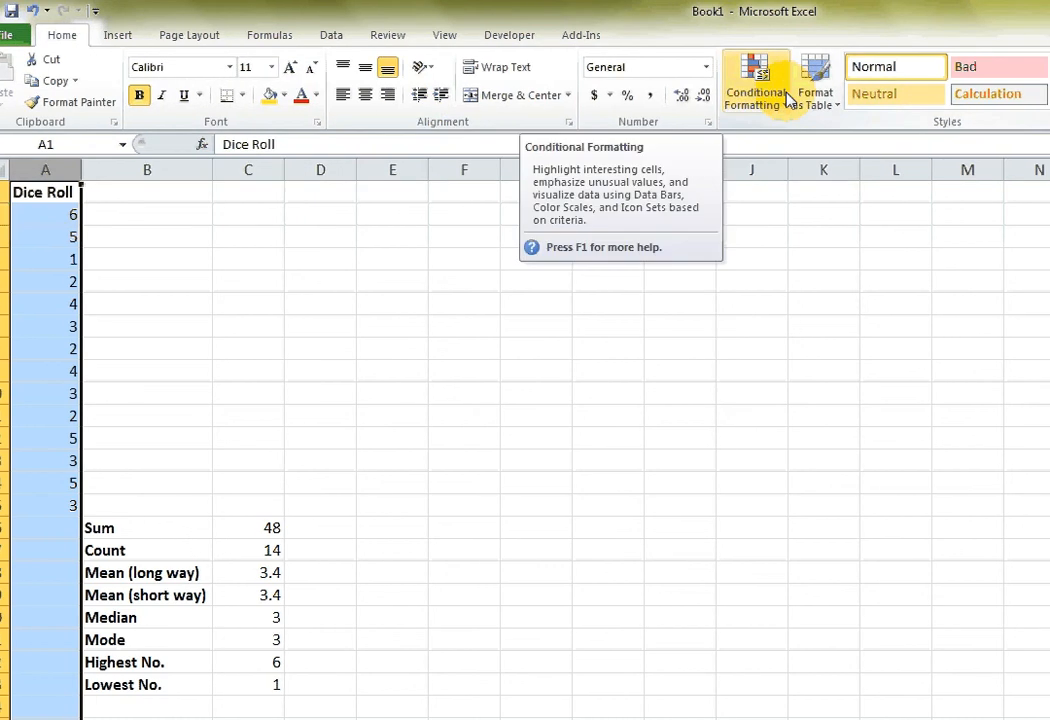
pyautogui.click(782, 99)
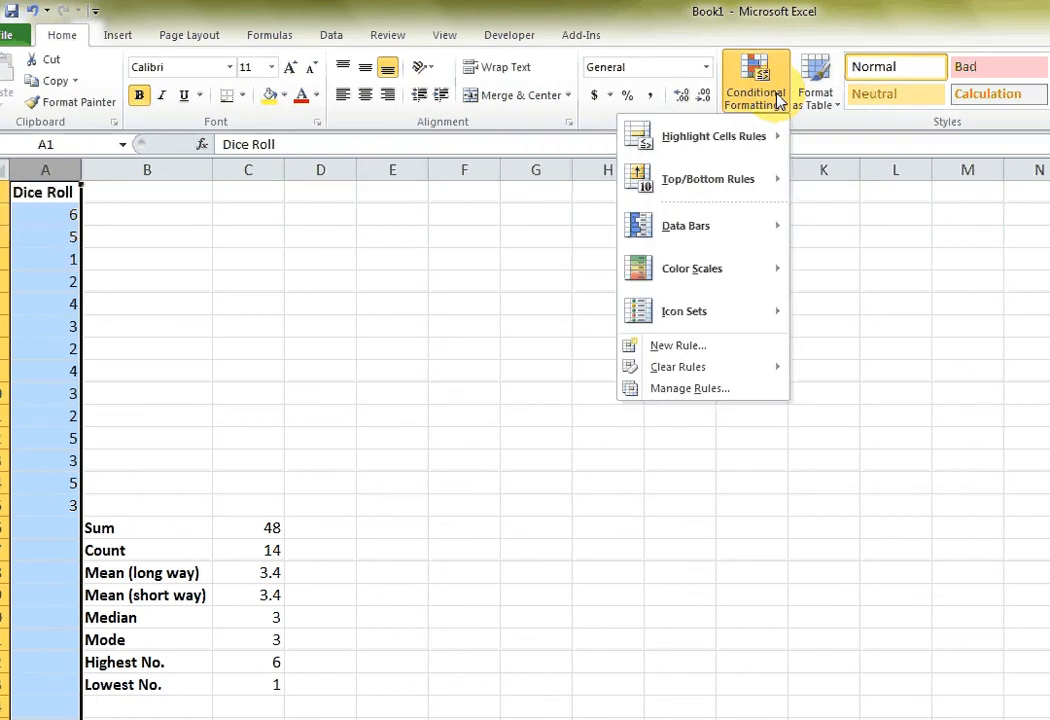
pyautogui.click(718, 347)
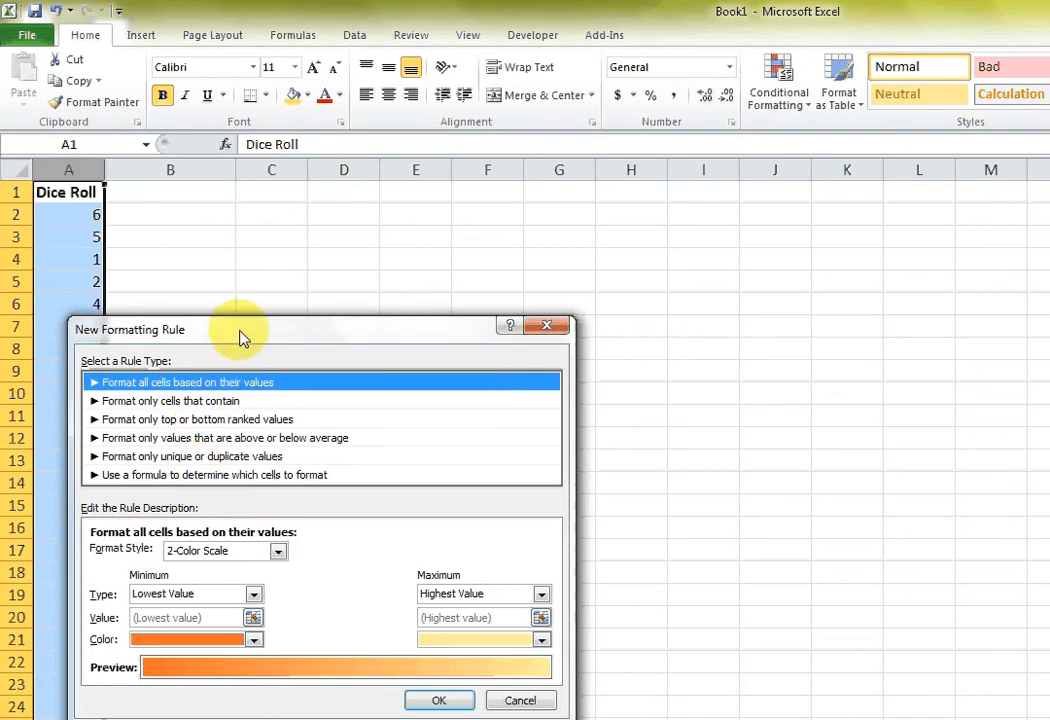
pyautogui.moveTo(241, 336); pyautogui.dragTo(284, 146)
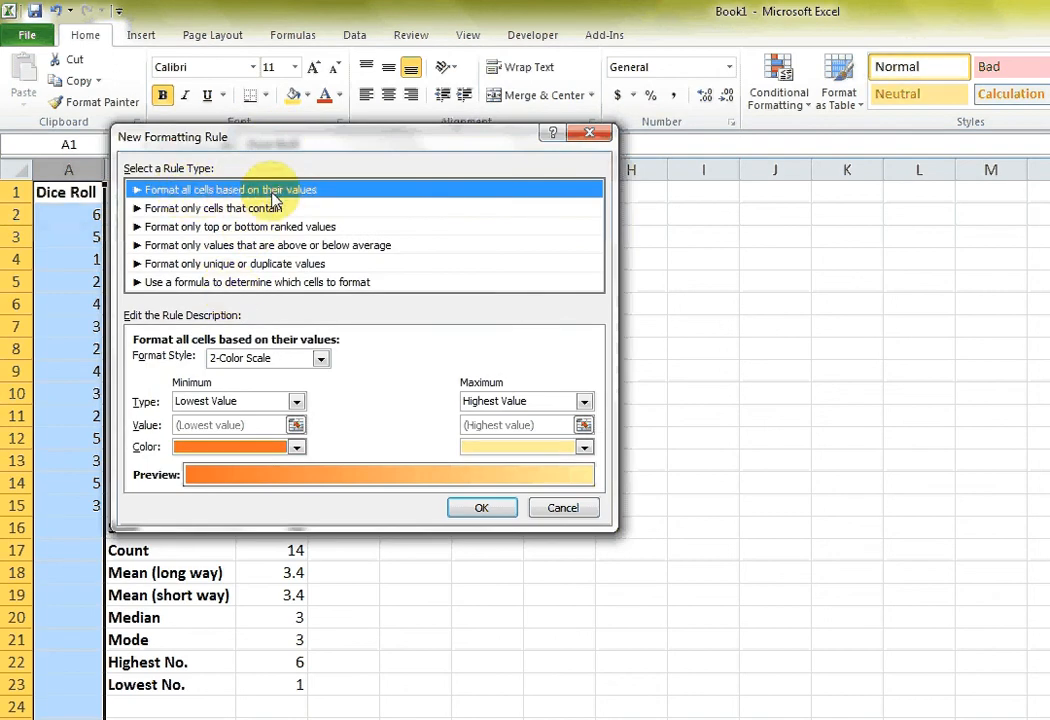
# Apply a 3-Color Scale to column A with Lowest Value as the minimum type, and deselect the column.
pyautogui.click(230, 358)
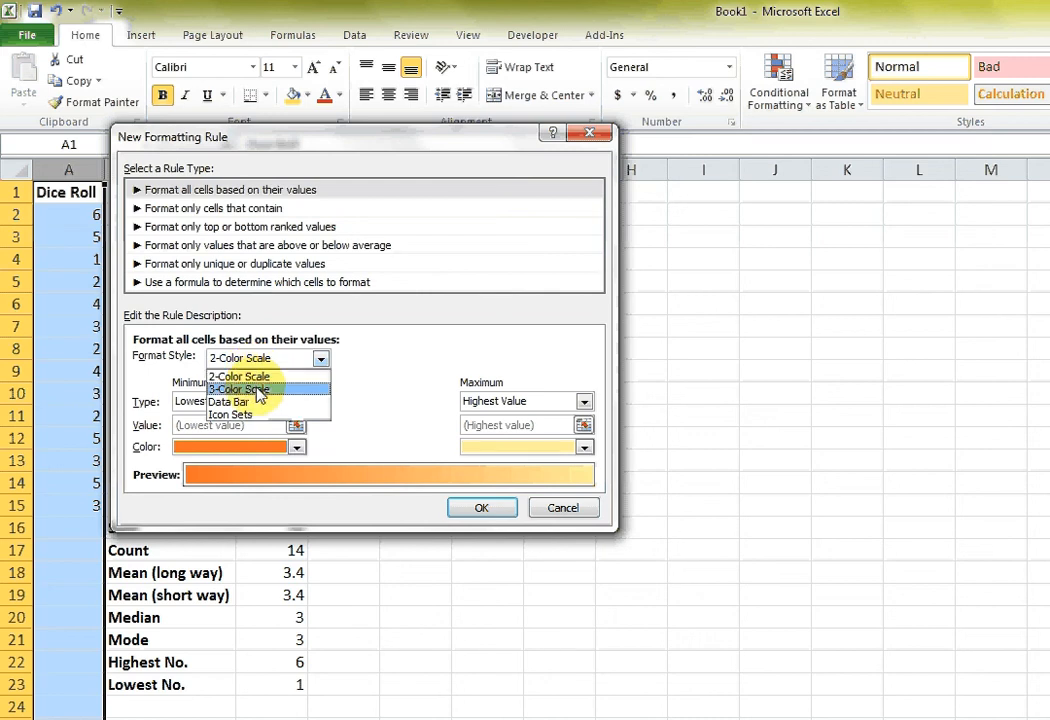
pyautogui.click(258, 391)
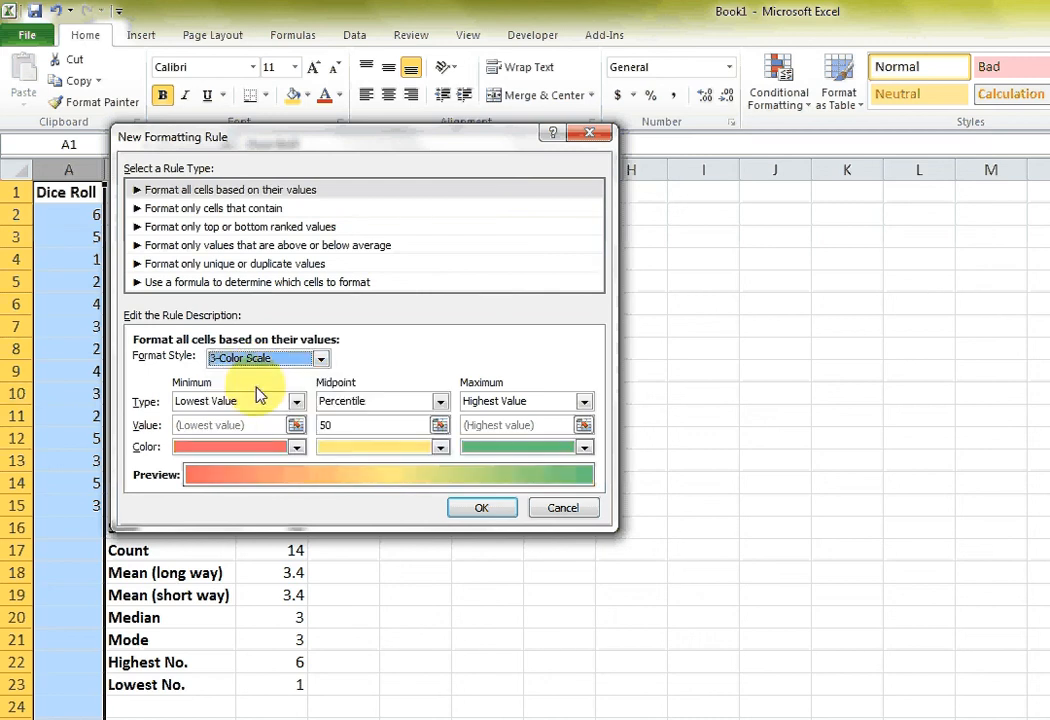
pyautogui.click(195, 406)
pyautogui.click(186, 416)
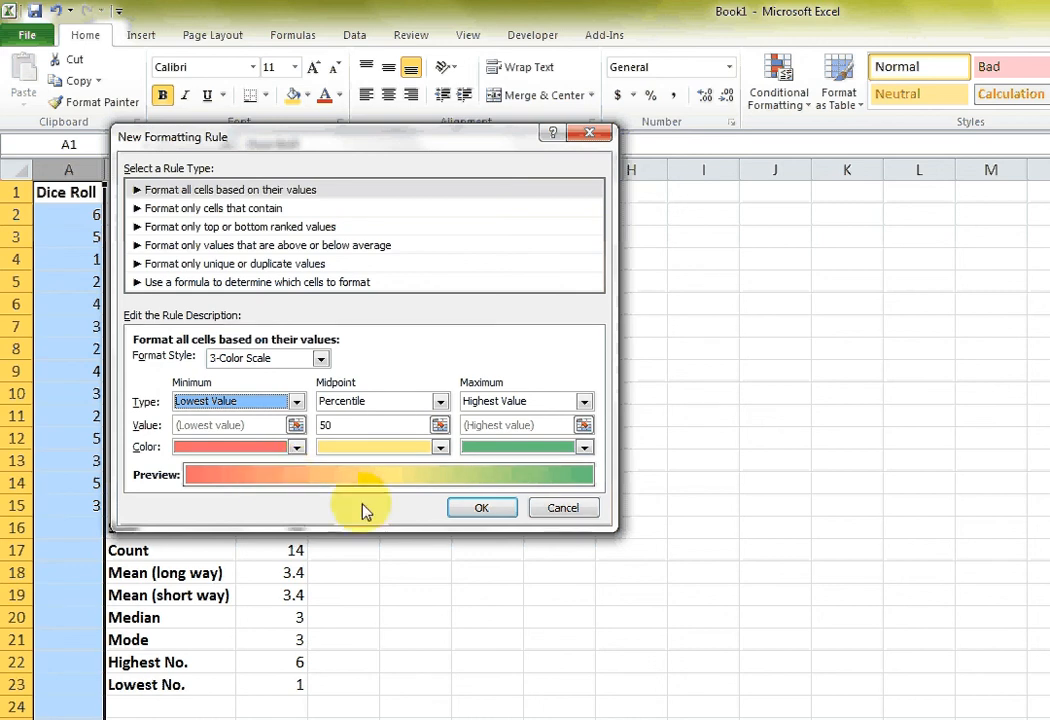
pyautogui.click(470, 510)
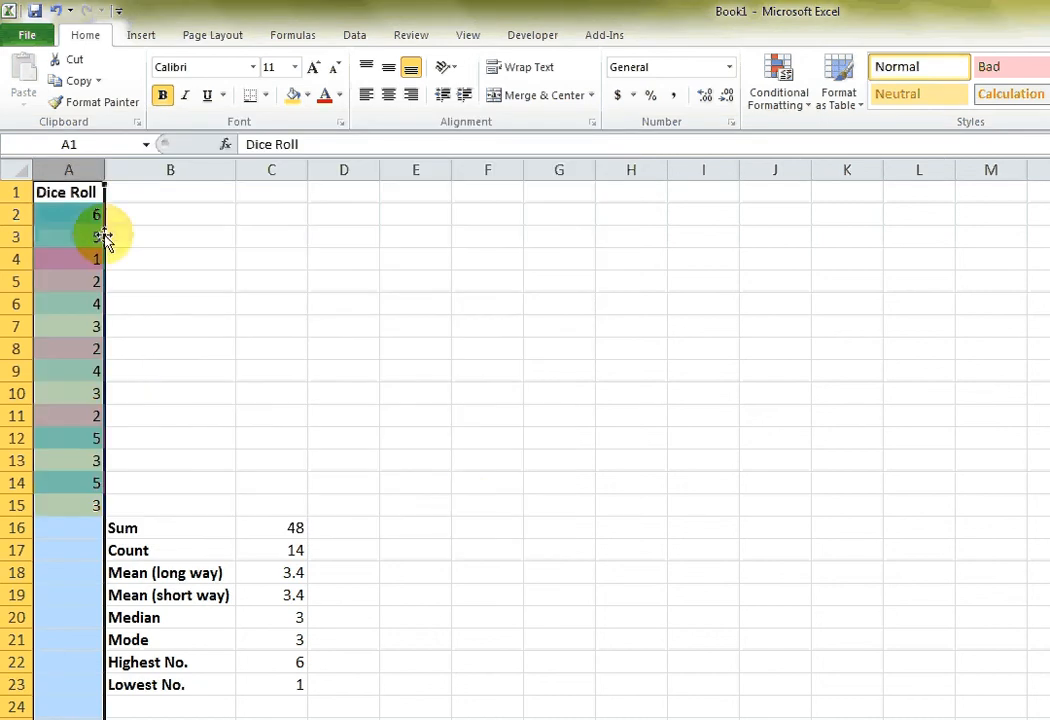
pyautogui.click(120, 217)
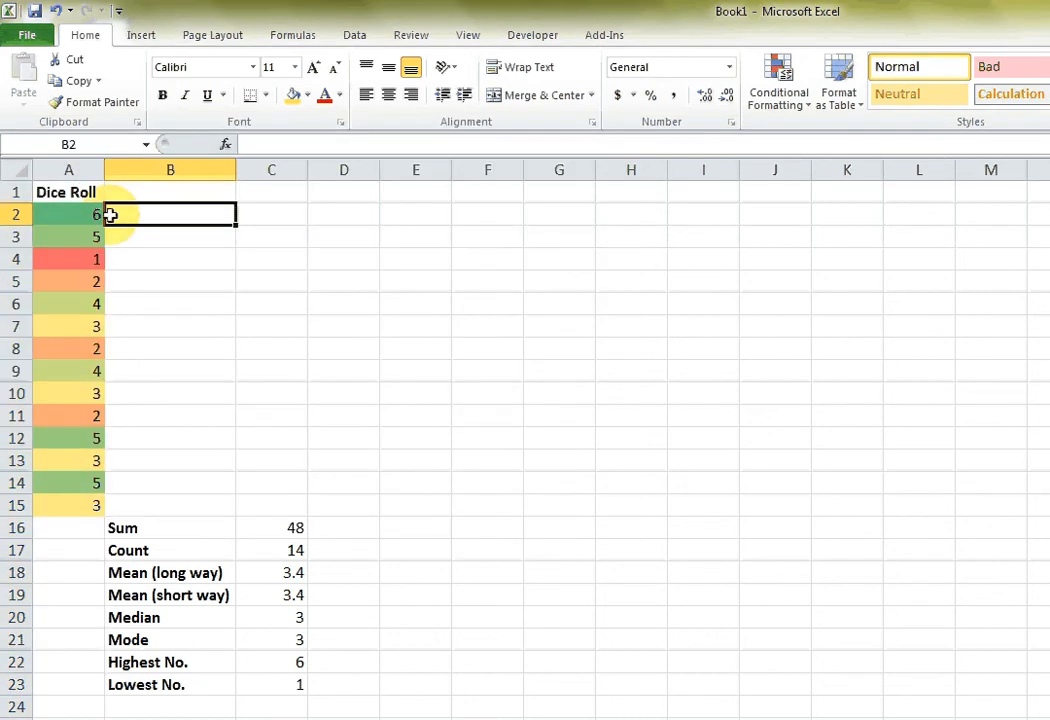